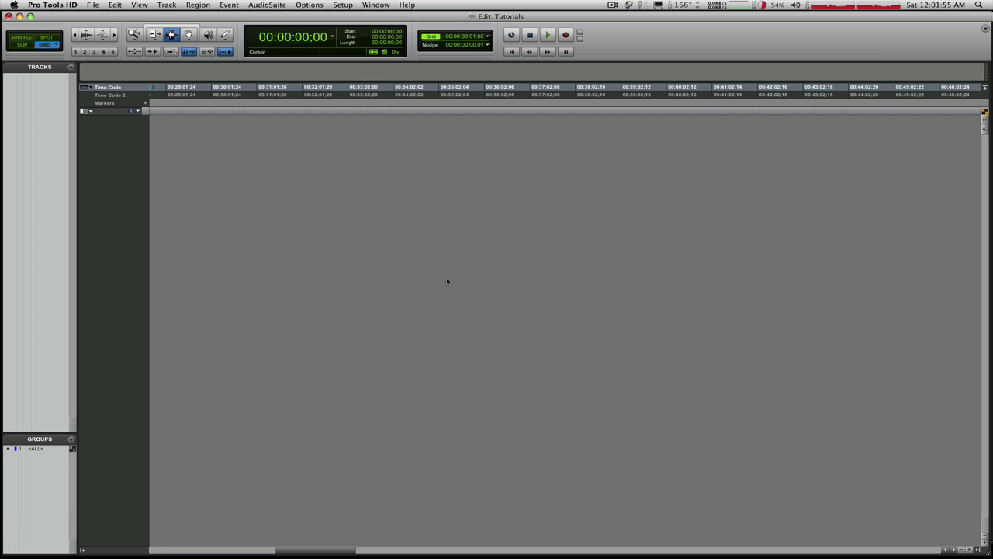
key("shift")
key("ctrl")
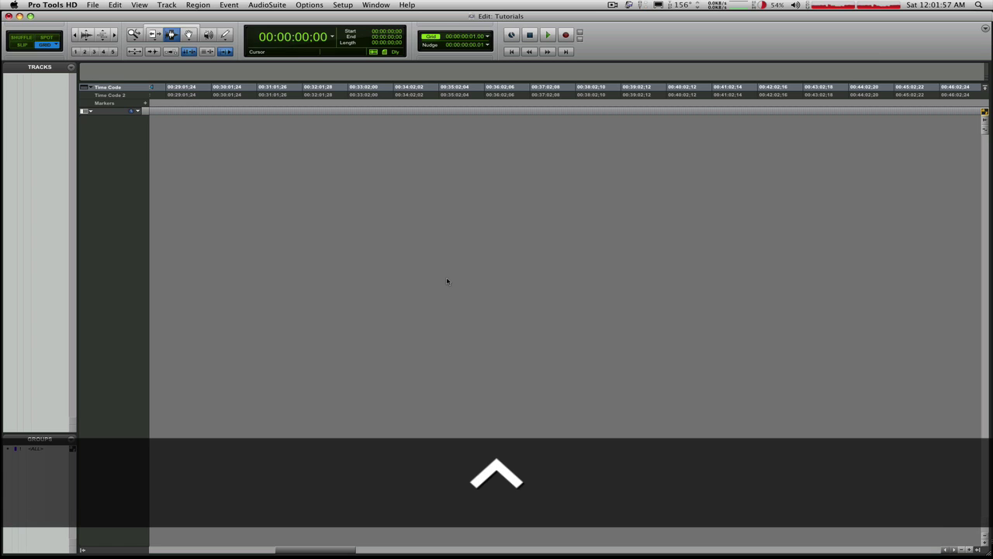
key("alt")
key("super")
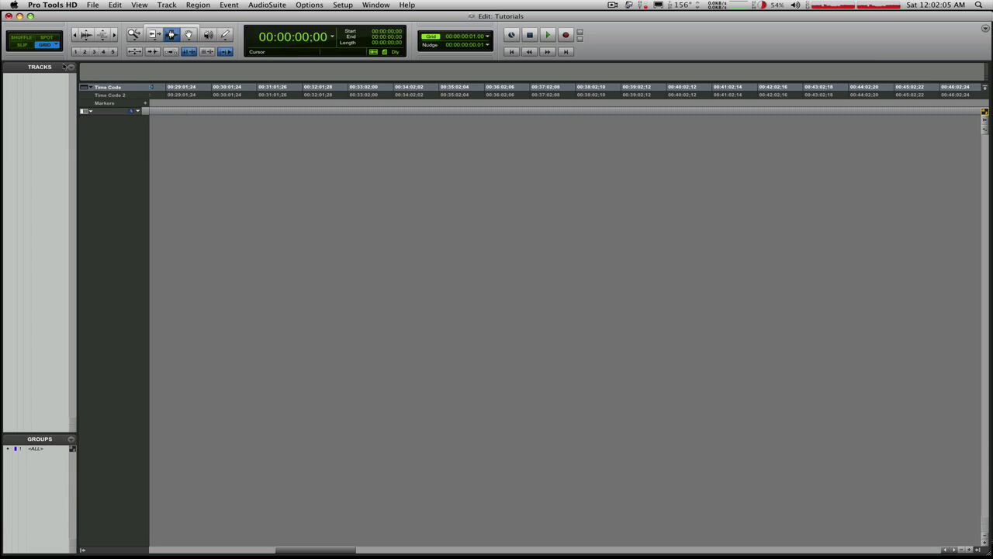
Switch the edit mode to Slip and create 10 new mono audio tracks in samples
key("F3")
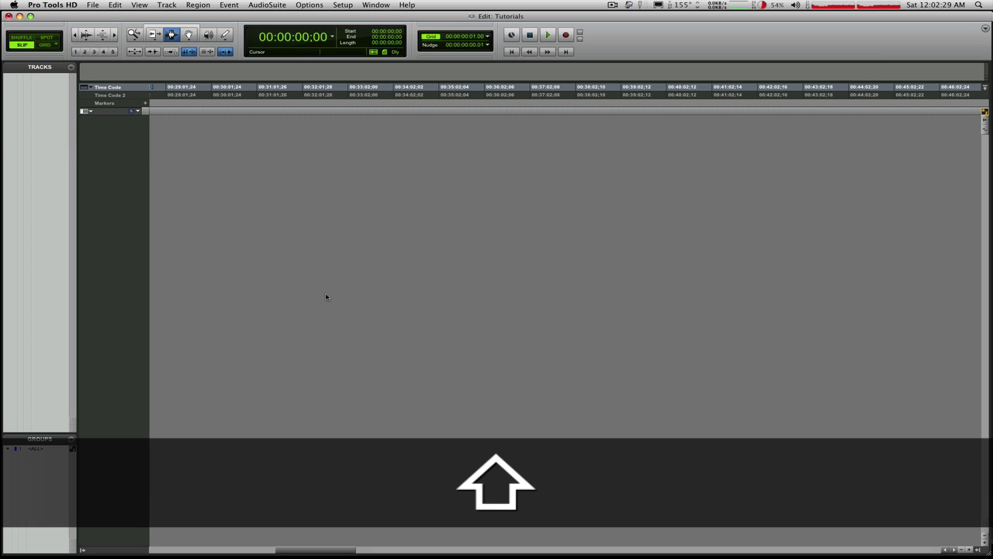
key("super+shift+n")
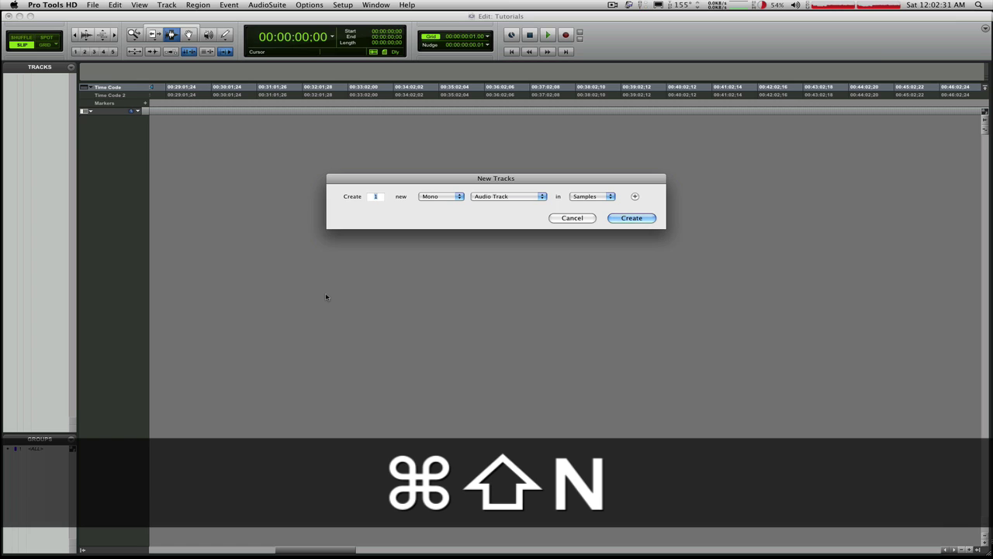
type("1")
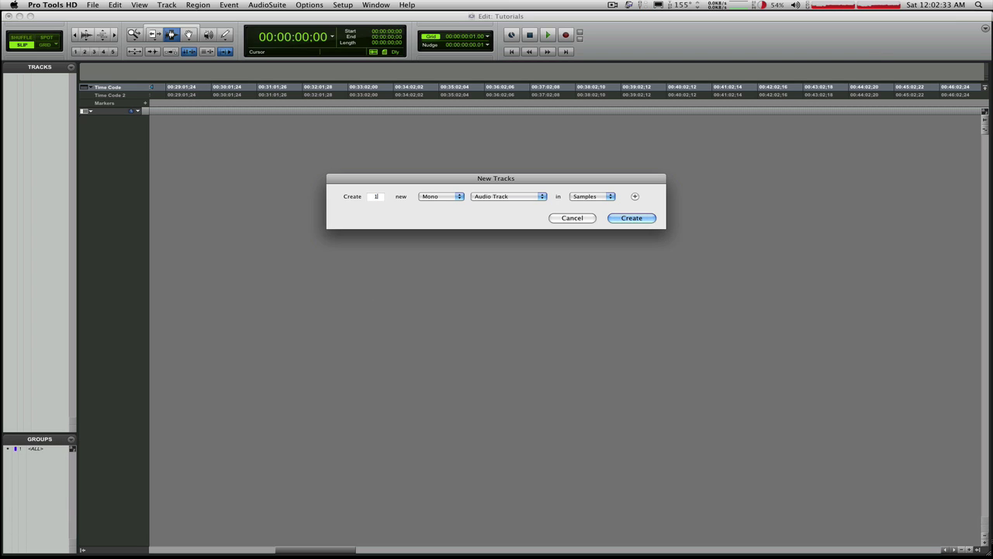
key("Return")
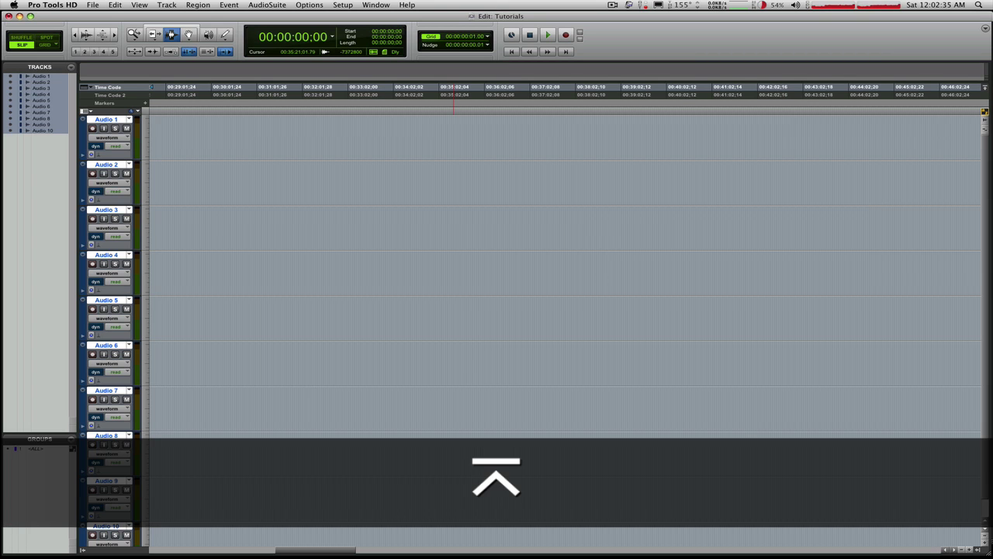
In the Mix window, set all ten tracks' inputs to no input and their outputs to no output
key("super+equal")
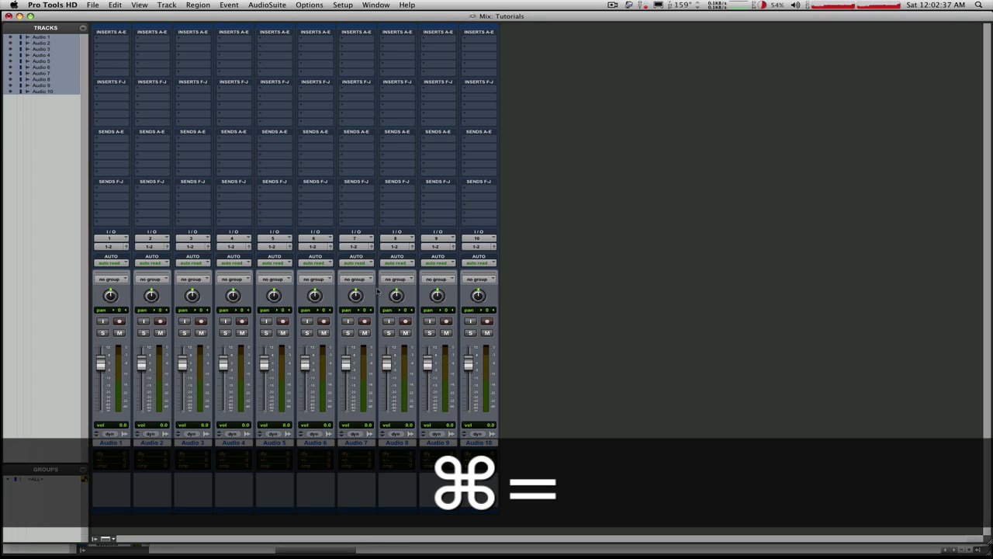
key("alt")
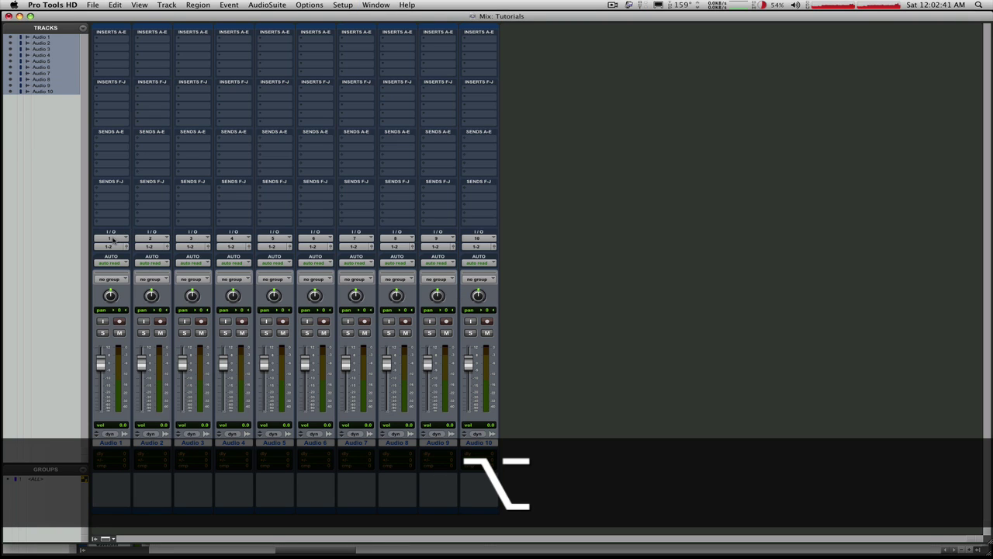
left_click(113, 239, "alt")
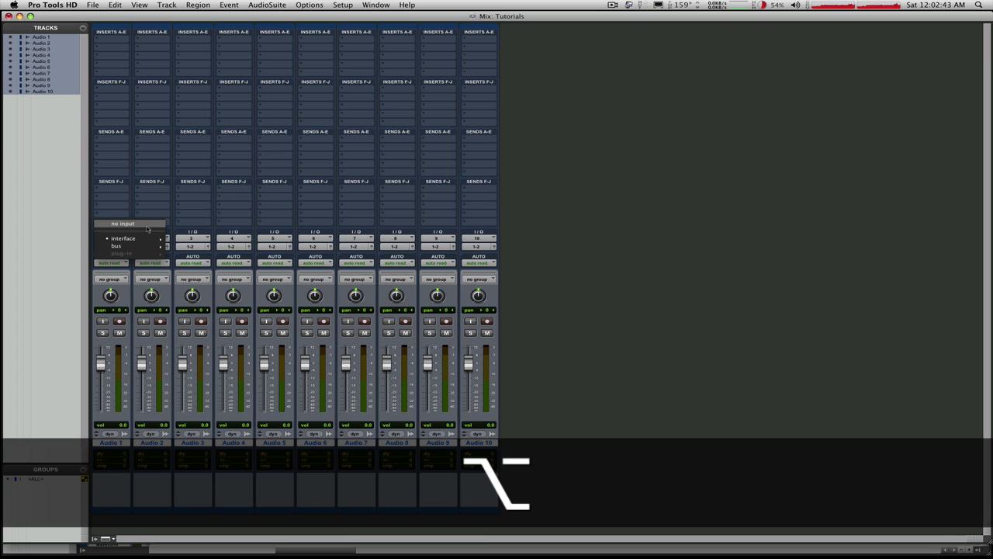
left_click(146, 227, "alt")
left_click(138, 246, "alt")
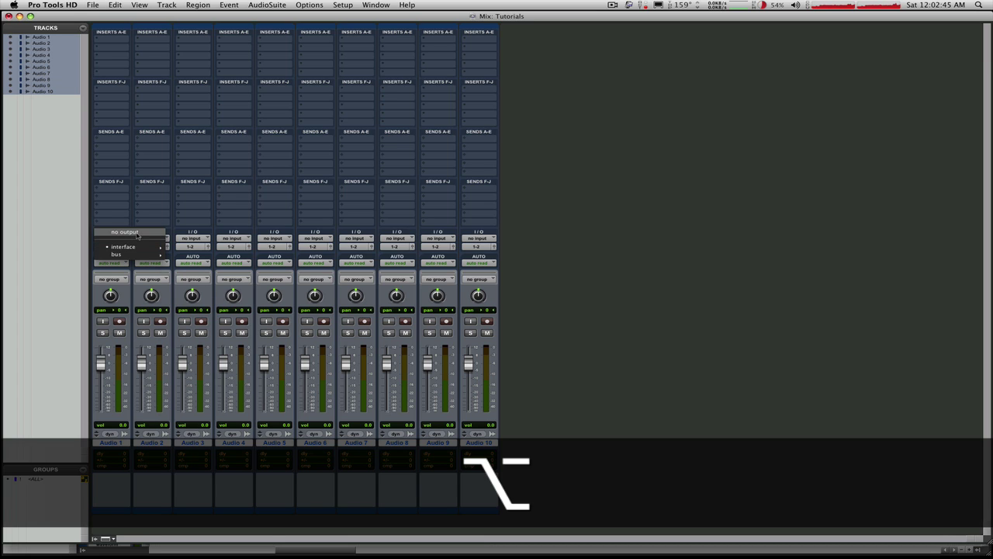
left_click(137, 233, "alt")
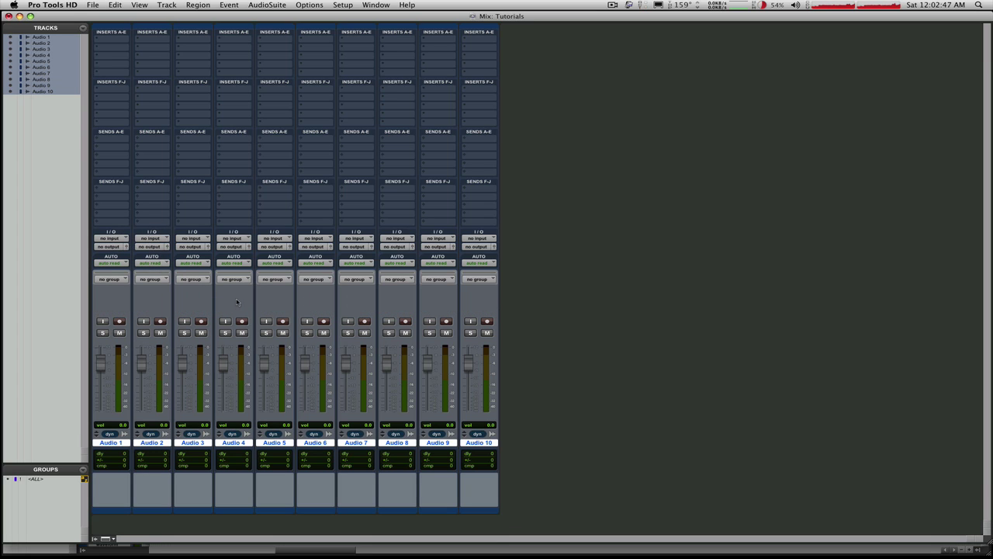
Deselect all ten audio tracks in the Mix window
key("alt")
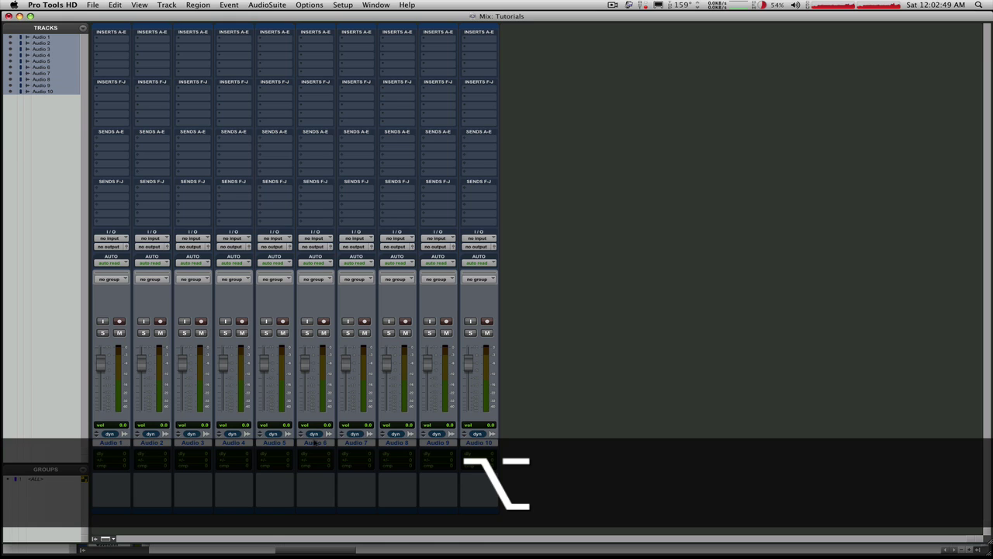
left_click(314, 443, "alt")
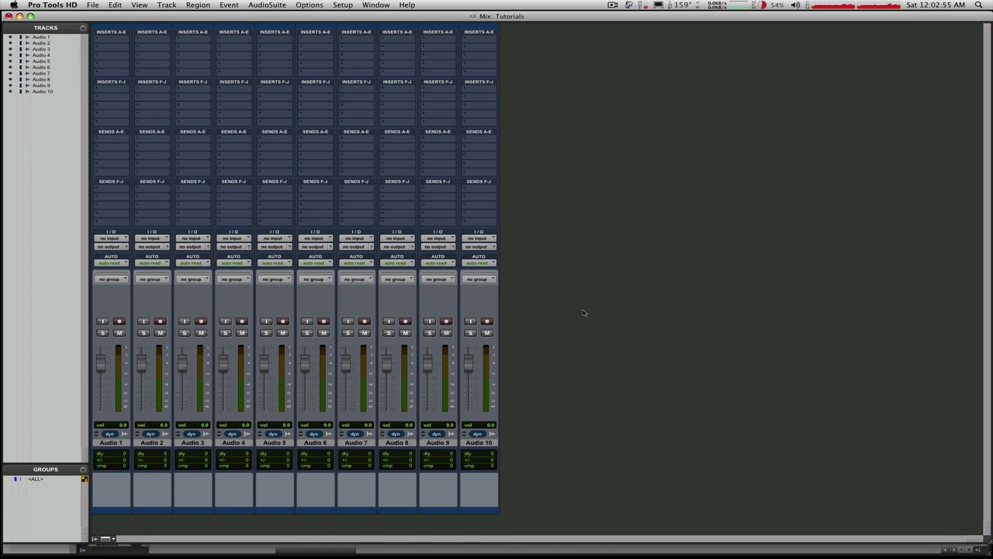
left_click(353, 238, "alt")
left_click(365, 239)
left_click(115, 5)
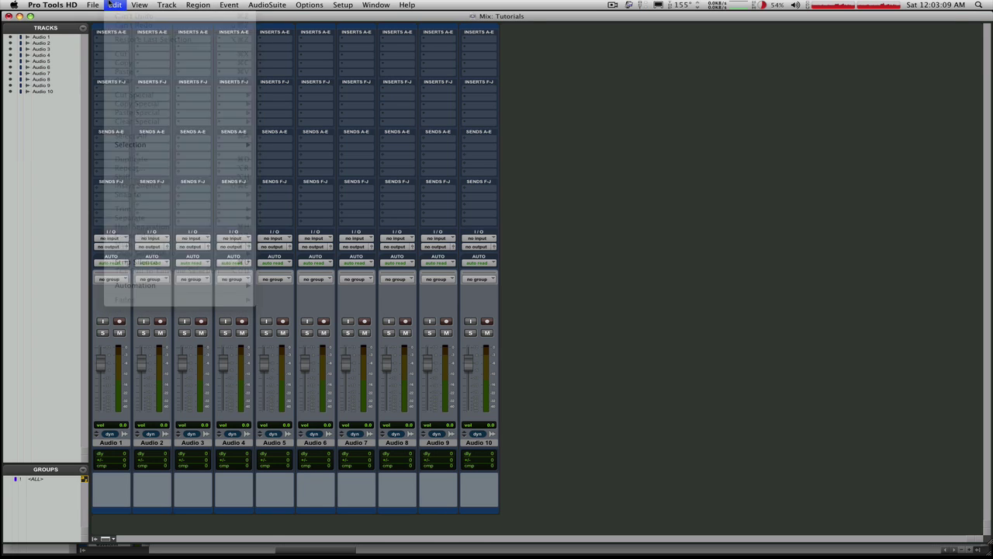
left_click(662, 245)
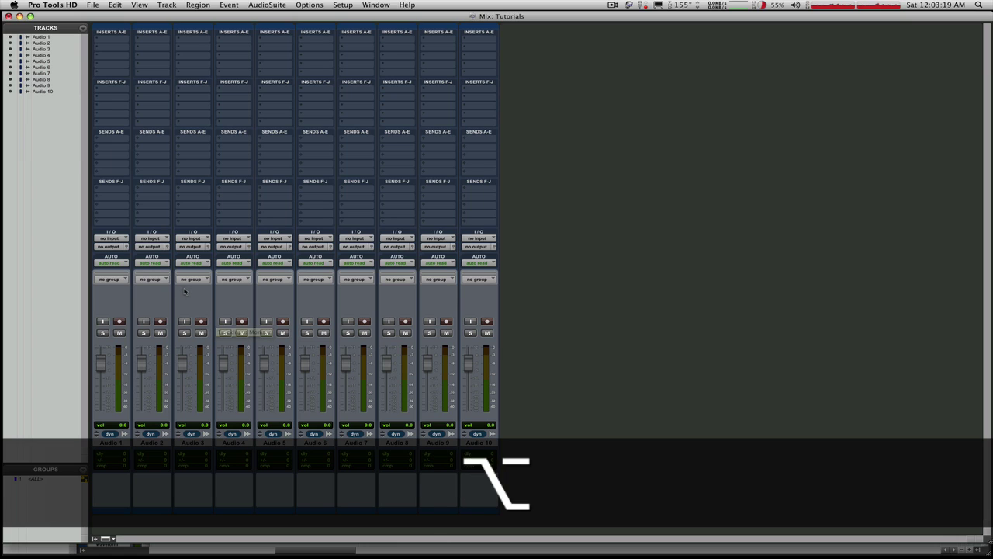
Assign ascending interface inputs to all ten tracks, starting with 1 (Mono) on Audio 1
left_click(113, 239, "alt+super")
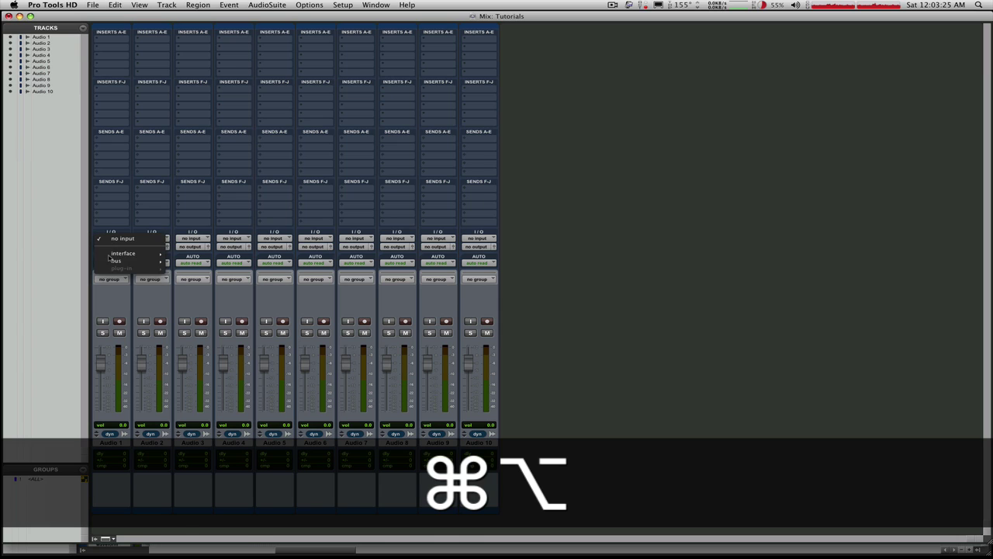
mouse_move(109, 256)
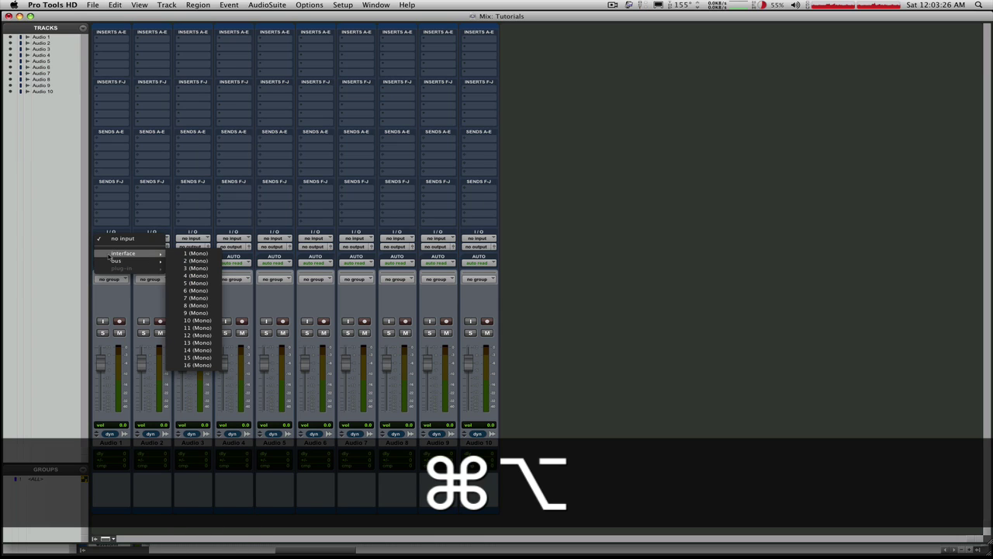
left_click(192, 254, "alt+super")
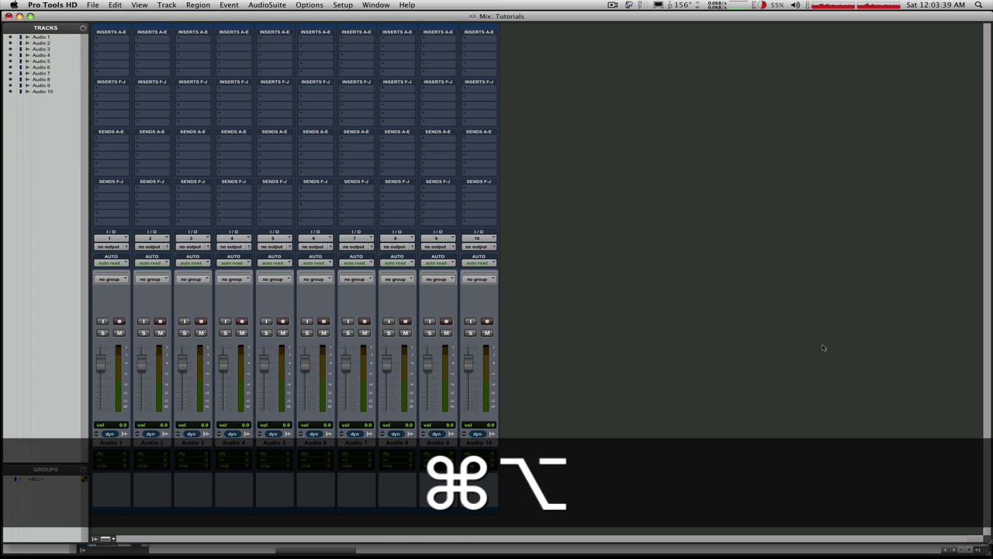
Review the output and input path order in I/O Setup, then leave without changes
left_click(341, 5)
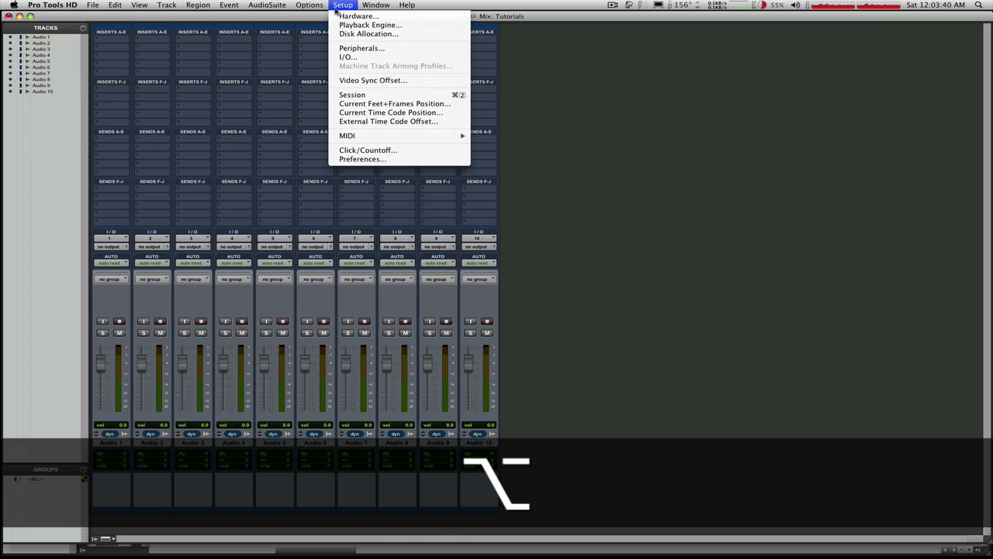
left_click(365, 59)
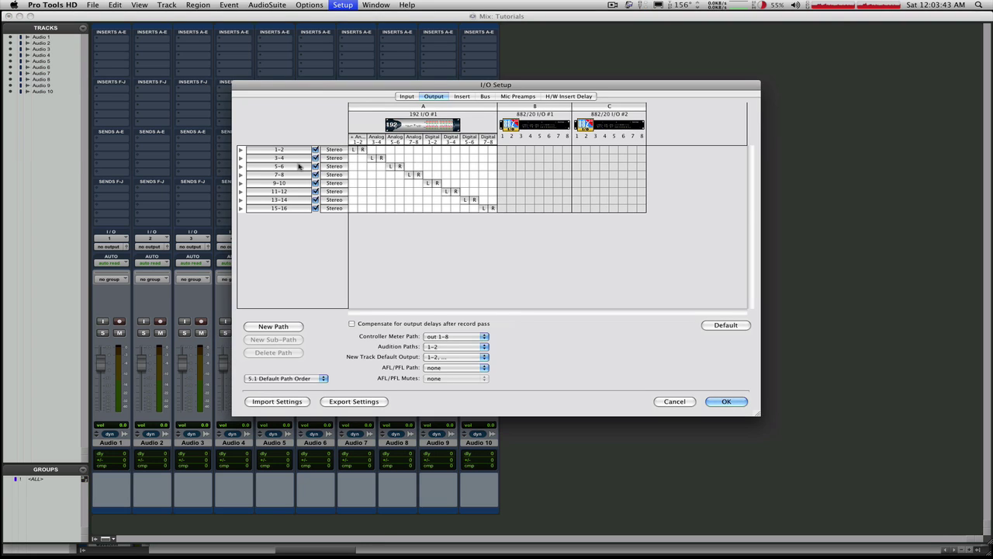
left_click(408, 96)
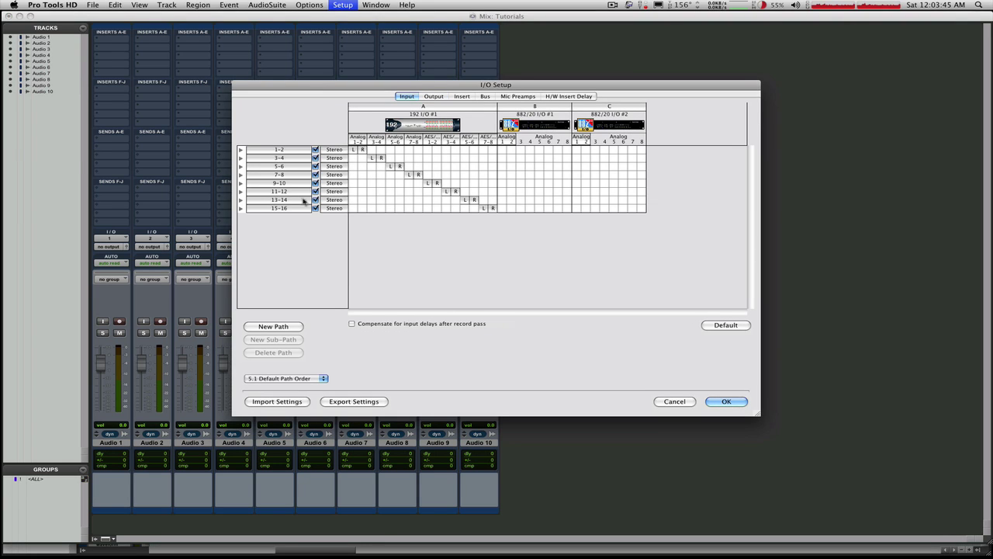
left_click(678, 402)
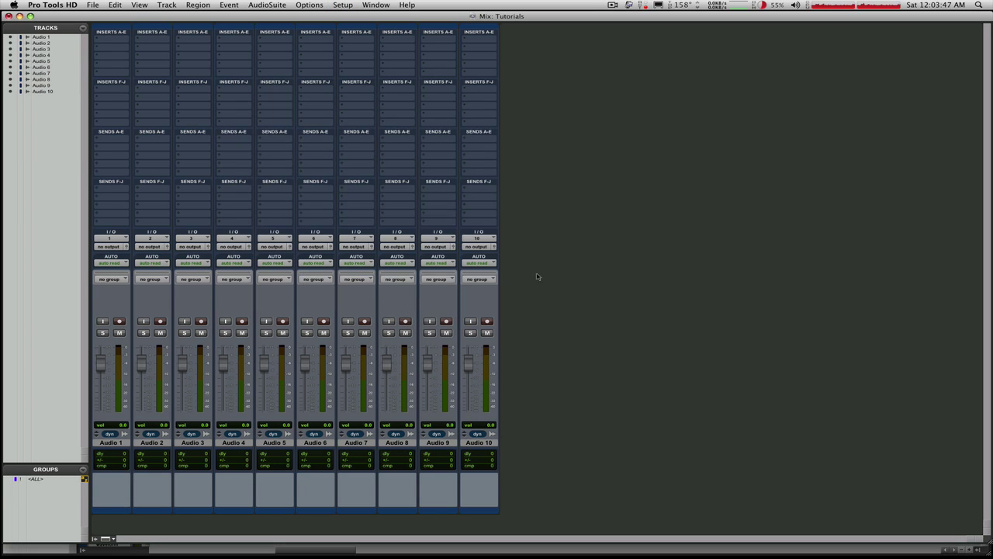
Add seven more mono audio tracks after Audio 10
left_click(490, 444)
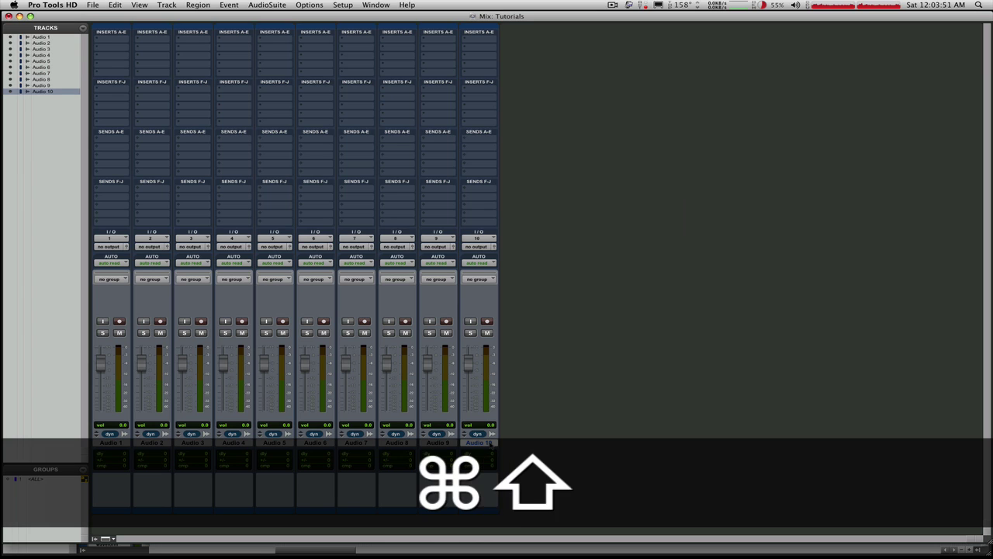
key("super+shift+n")
key("Return")
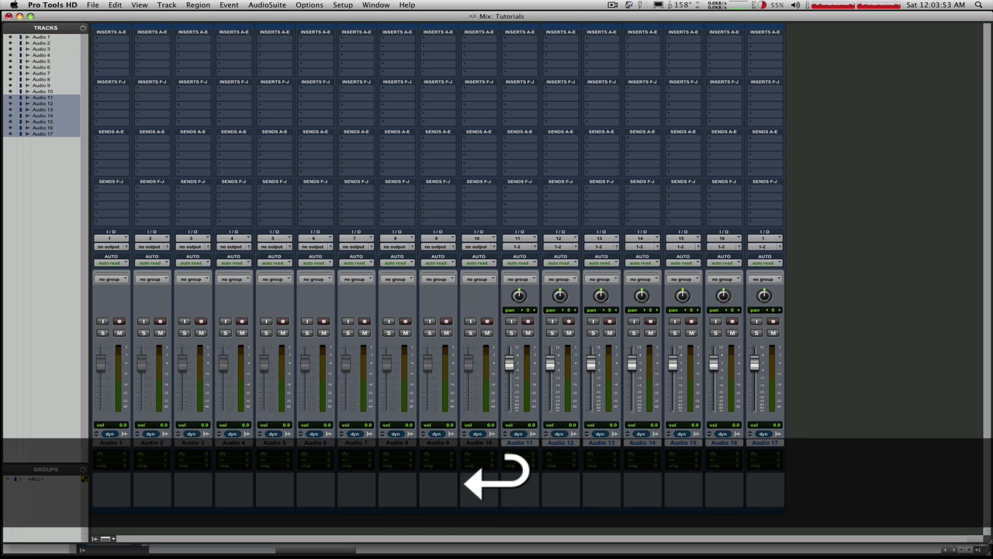
Set the inputs of all seventeen tracks to no input and their outputs to no output
left_click(477, 237)
left_click(450, 224, "alt")
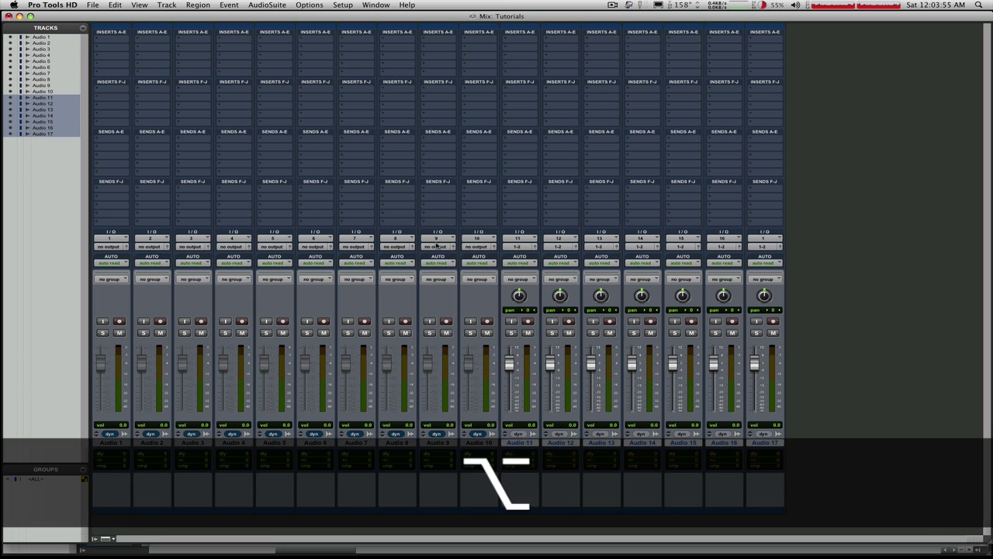
left_click(452, 246, "alt")
left_click(452, 246, "alt")
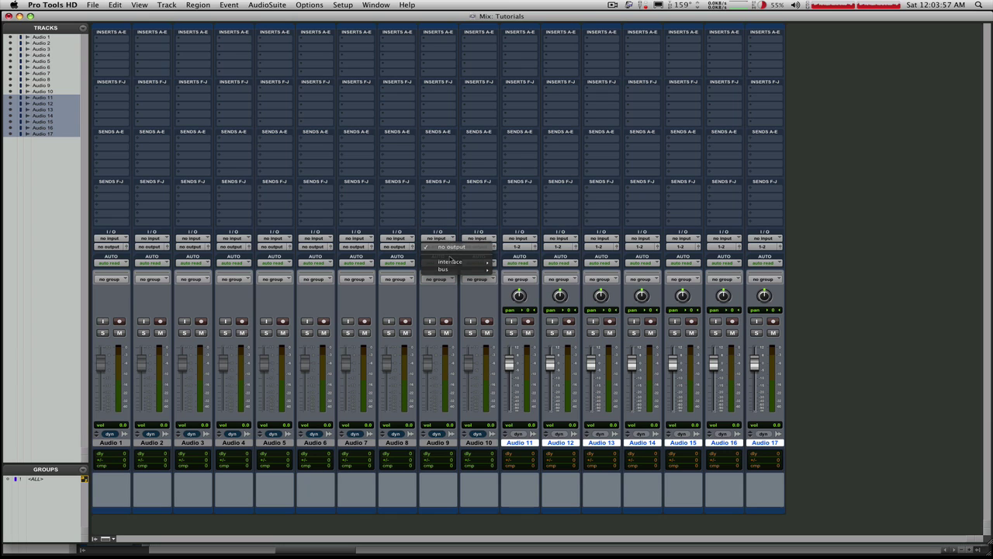
Assign ascending interface inputs across all seventeen tracks, starting with 1 (Mono) on Audio 1
left_click(109, 238, "alt+super")
mouse_move(128, 253)
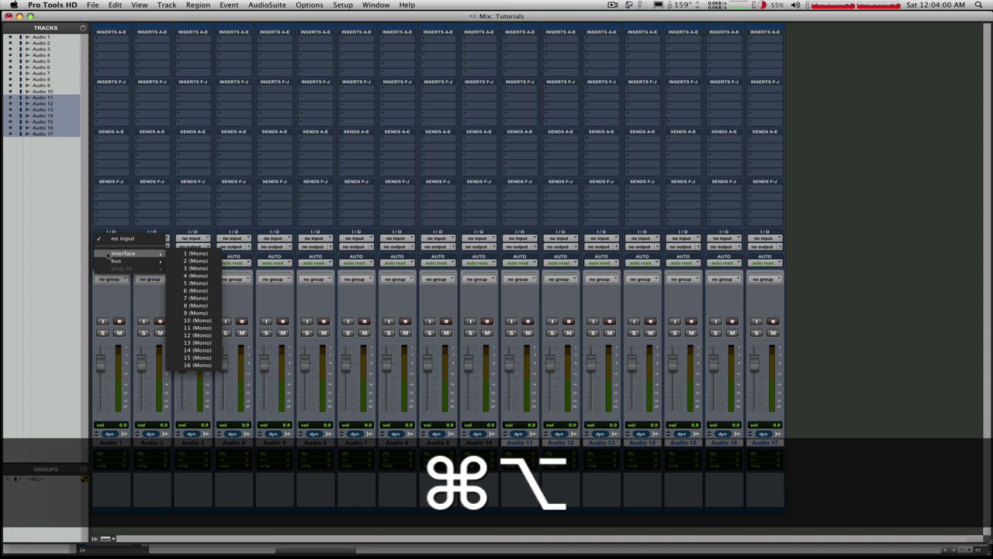
left_click(207, 253, "alt+super")
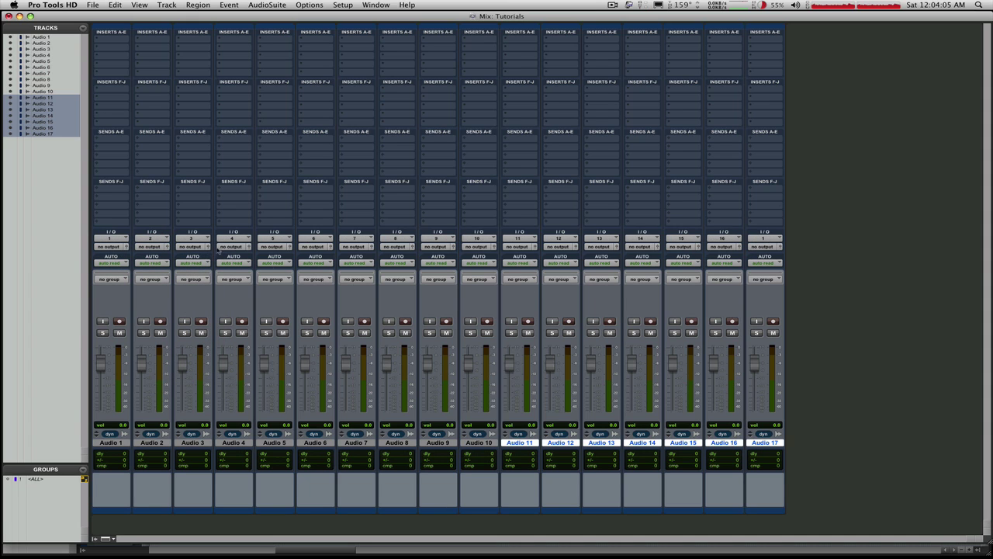
Assign ascending mono interface outputs across all seventeen tracks, starting with 1 (Mono) on Audio 1
left_click(111, 246, "alt+super")
mouse_move(128, 261)
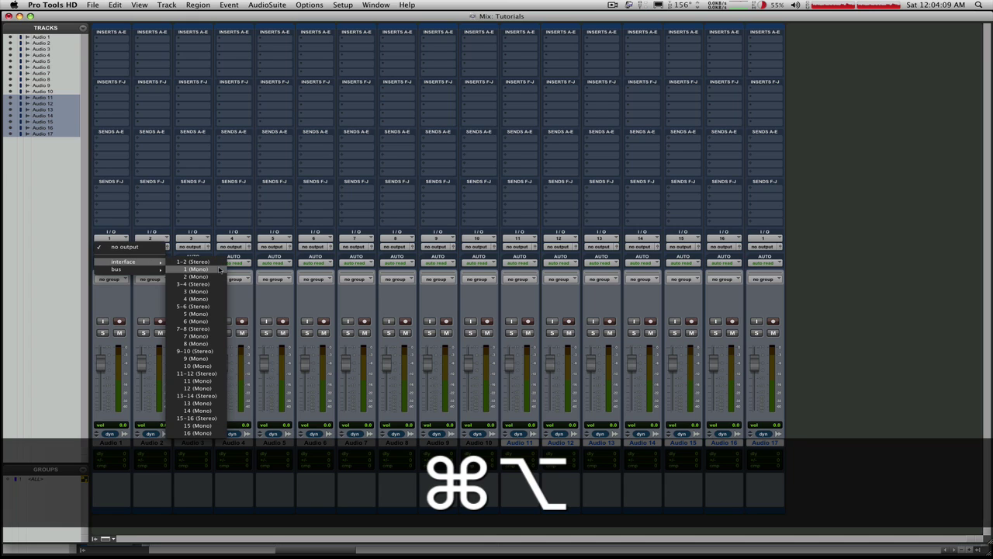
left_click(220, 269, "alt+super")
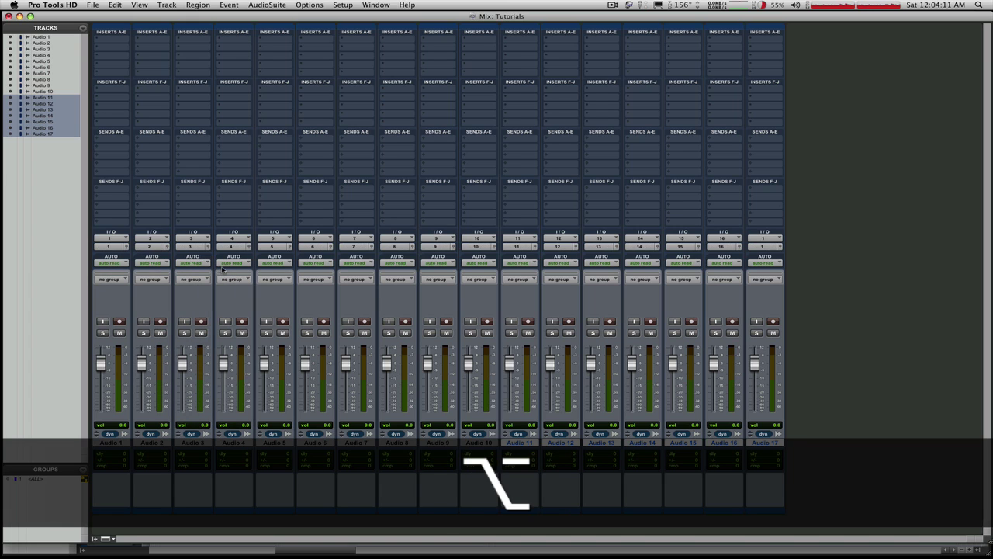
Reassign all track outputs to ascending stereo interface pairs, starting with 1-2 (Stereo) on Audio 1
left_click(111, 248, "alt+super")
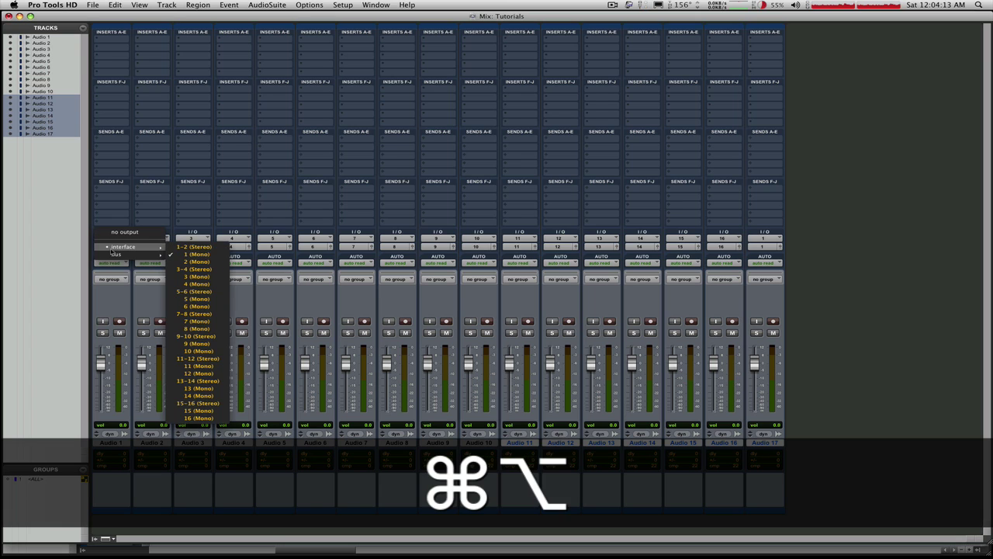
left_click(196, 254, "alt+super")
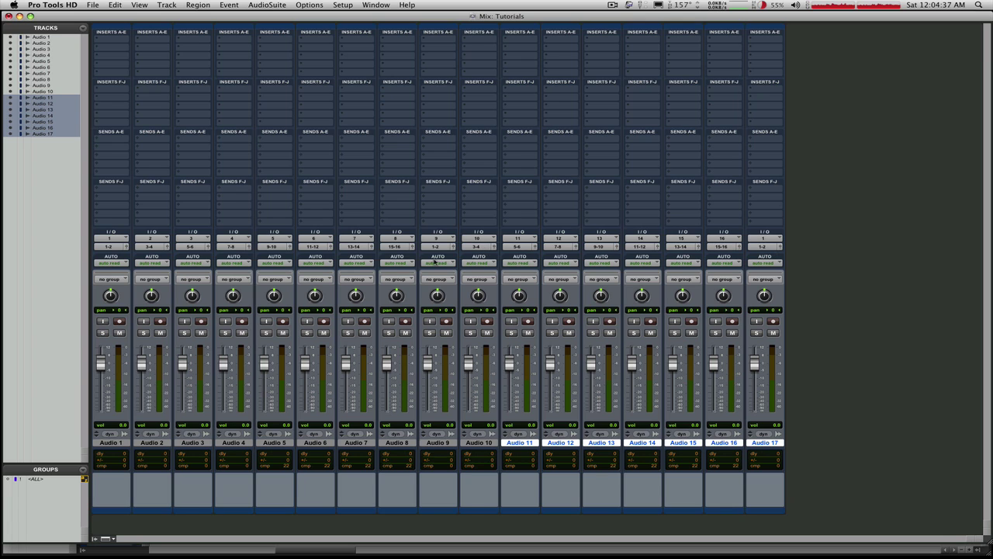
Clear the routing of every track by choosing no output for all outputs and no input for all inputs
left_click(409, 246, "alt")
left_click(411, 232, "alt")
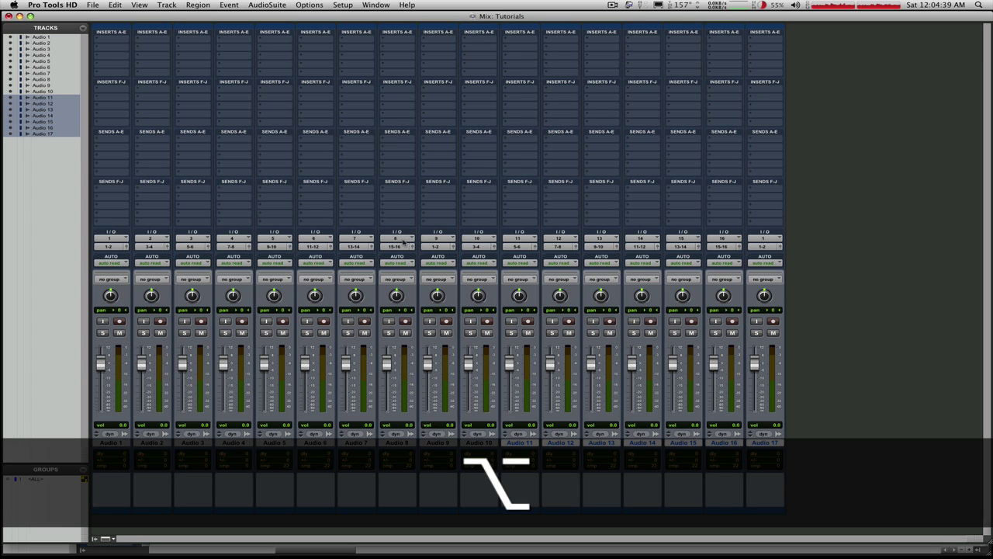
left_click(395, 238, "alt")
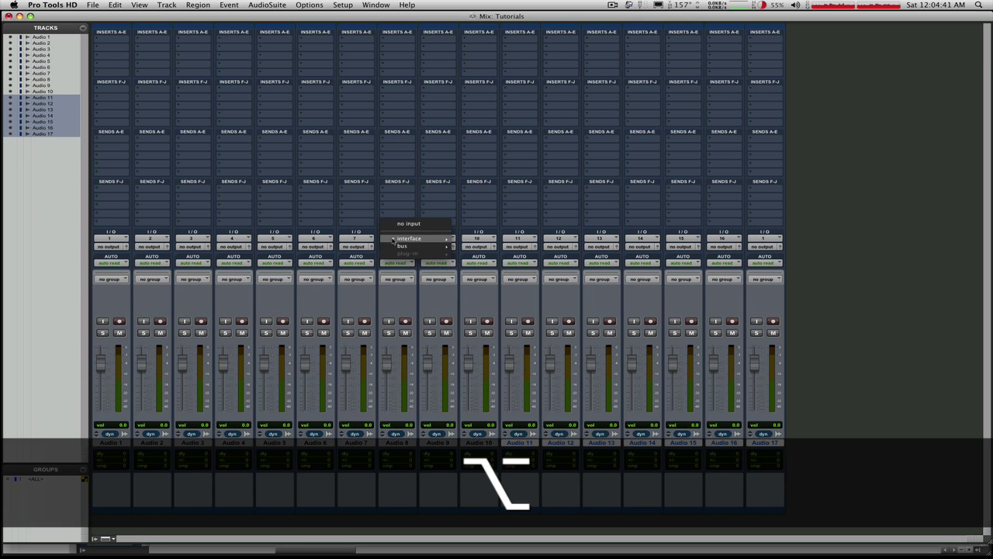
left_click(421, 227, "alt")
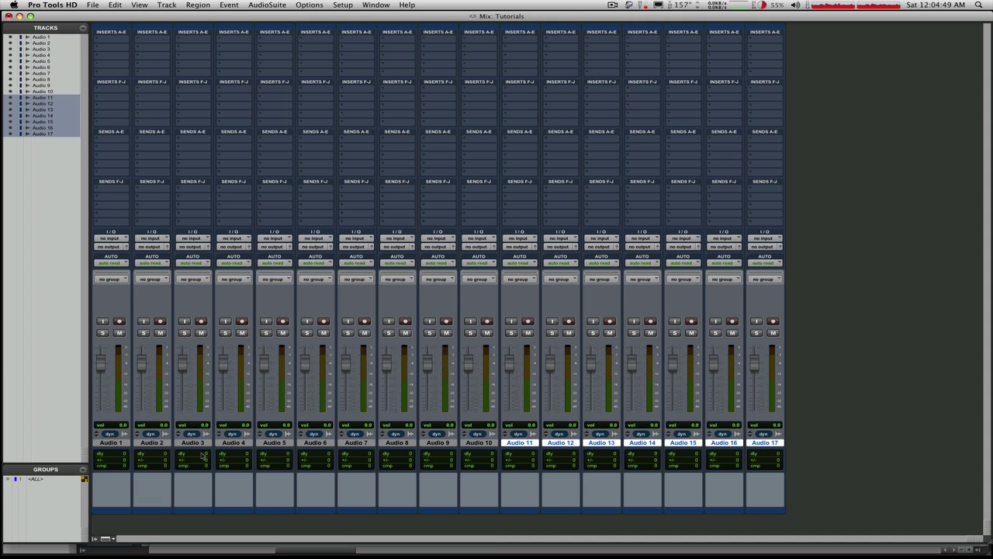
Select Audio 1 through Audio 10 and set all of their inputs to interface 1 (Mono)
left_click(107, 443)
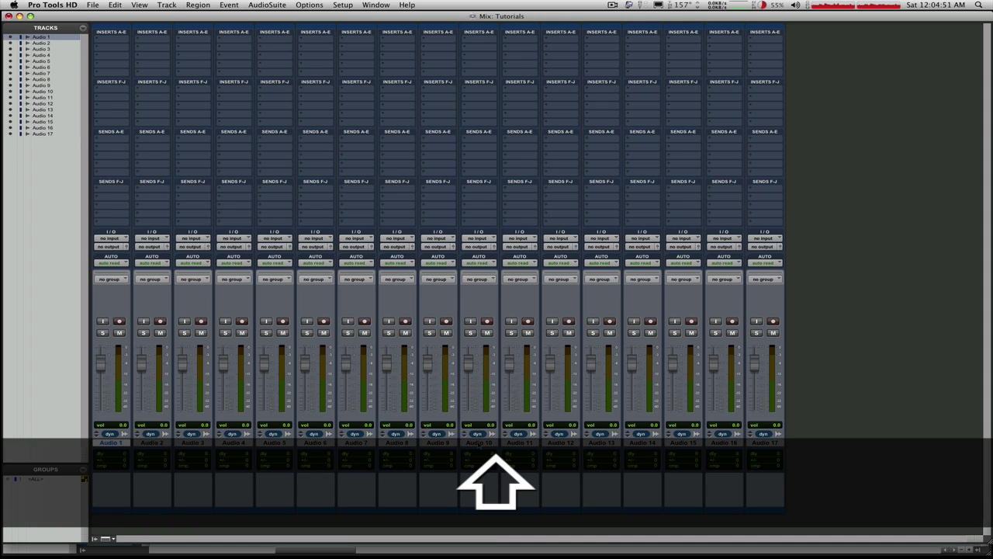
left_click(477, 443, "shift")
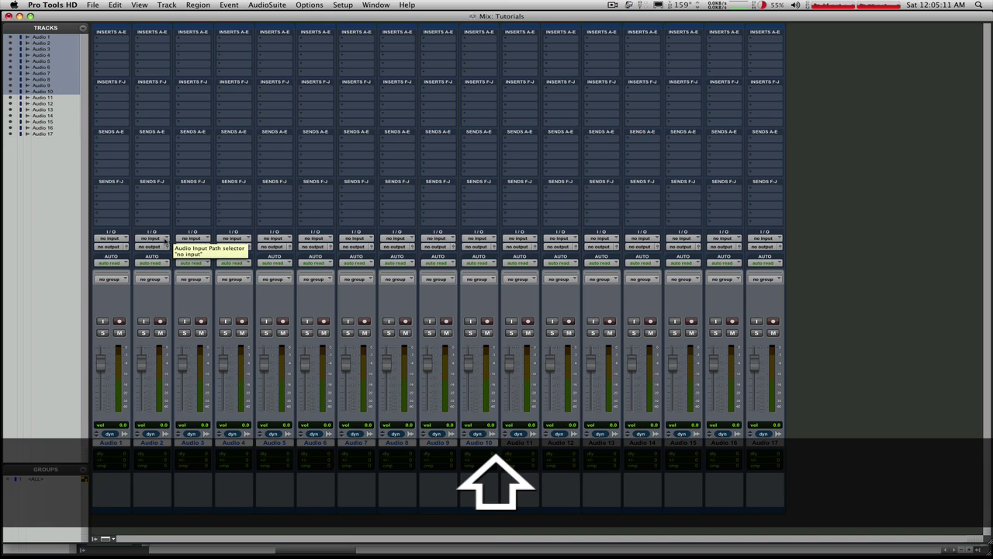
left_click(113, 241, "alt+shift")
mouse_move(125, 253)
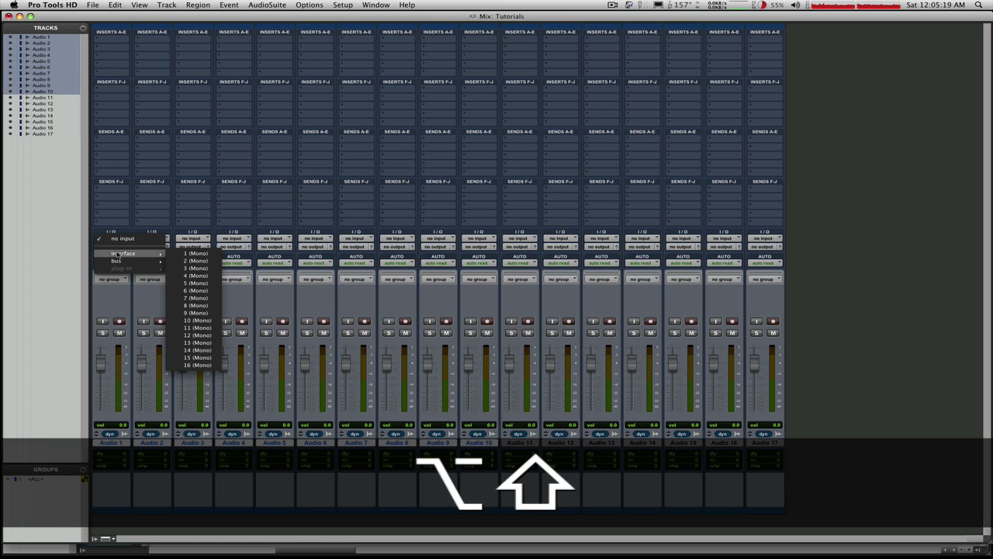
left_click(192, 254, "alt+shift")
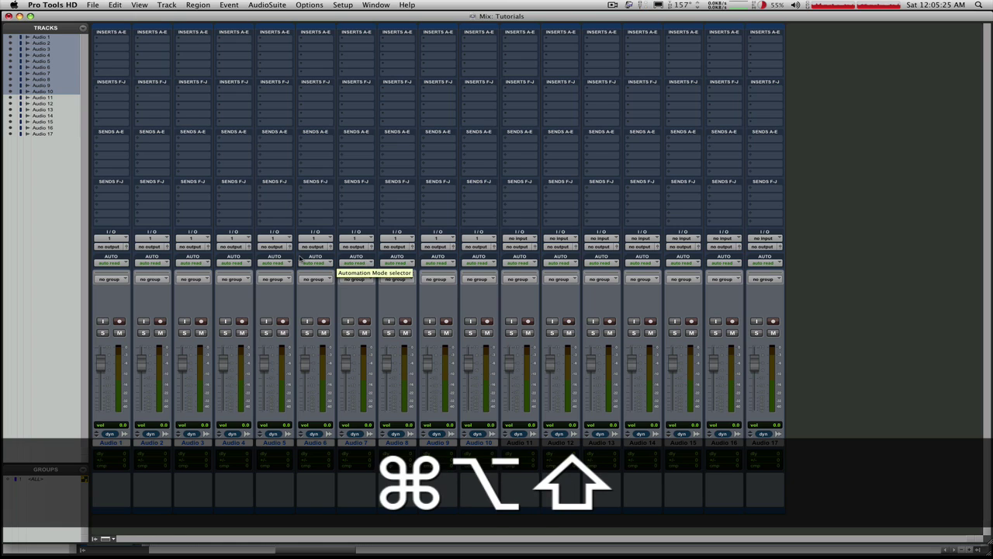
Assign ascending mono interface inputs and outputs across Audio 1 through Audio 10, both starting with 1 (Mono) on Audio 1
left_click(111, 238, "alt+shift+super")
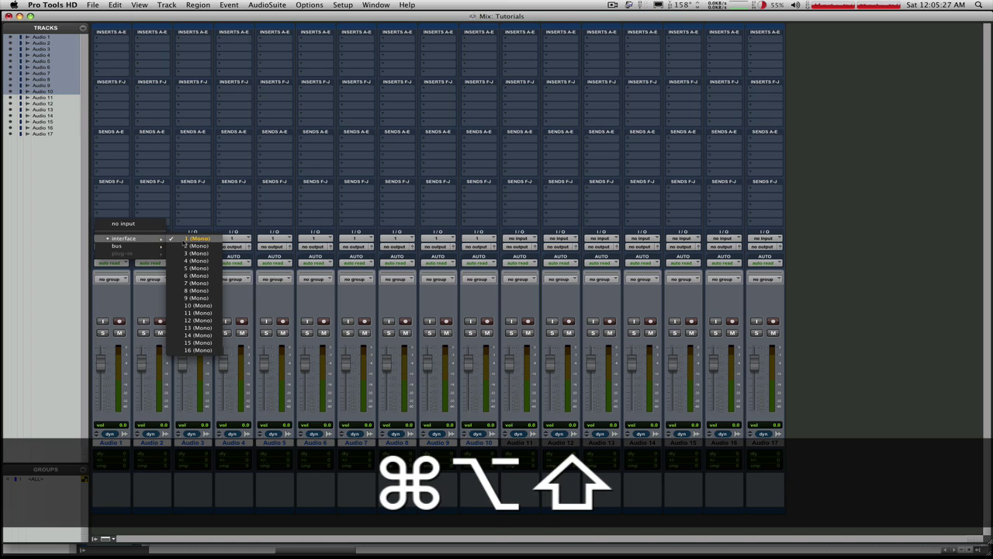
left_click(186, 241, "alt+shift+super")
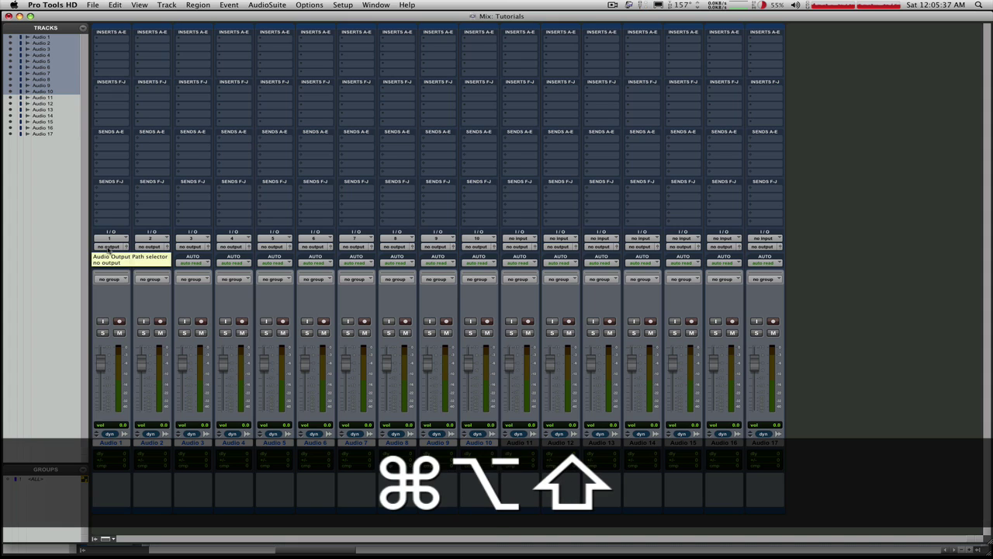
left_click(110, 248, "alt+shift+super")
mouse_move(111, 262)
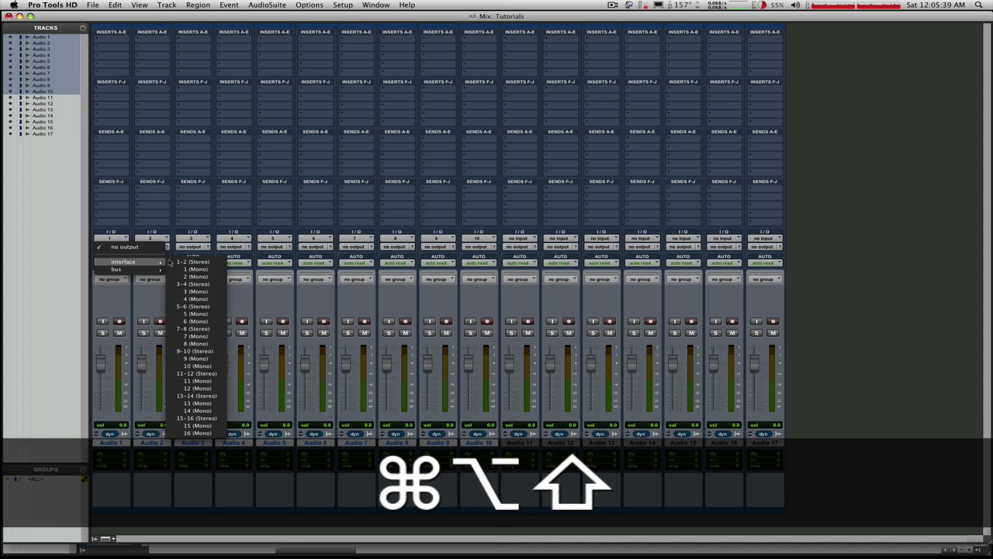
left_click(190, 269, "alt+shift+super")
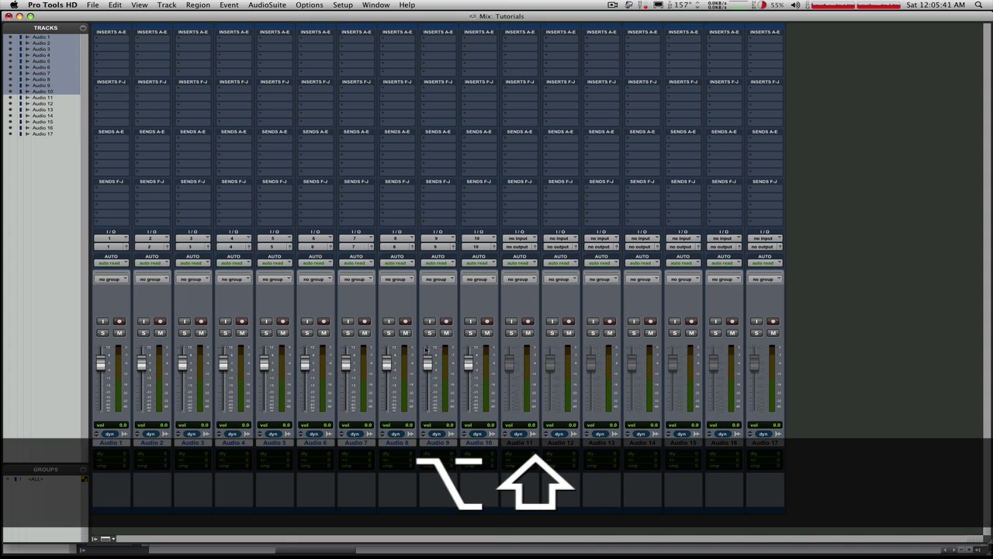
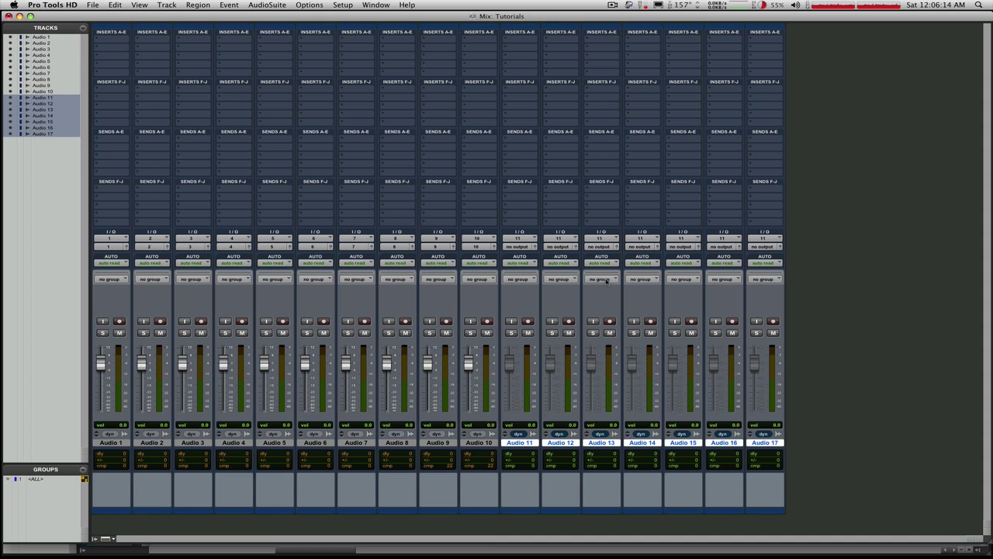
Assign ascending mono interface outputs across the selected tracks Audio 11 through Audio 17, starting with 11 (Mono)
key("alt+shift")
key("shift")
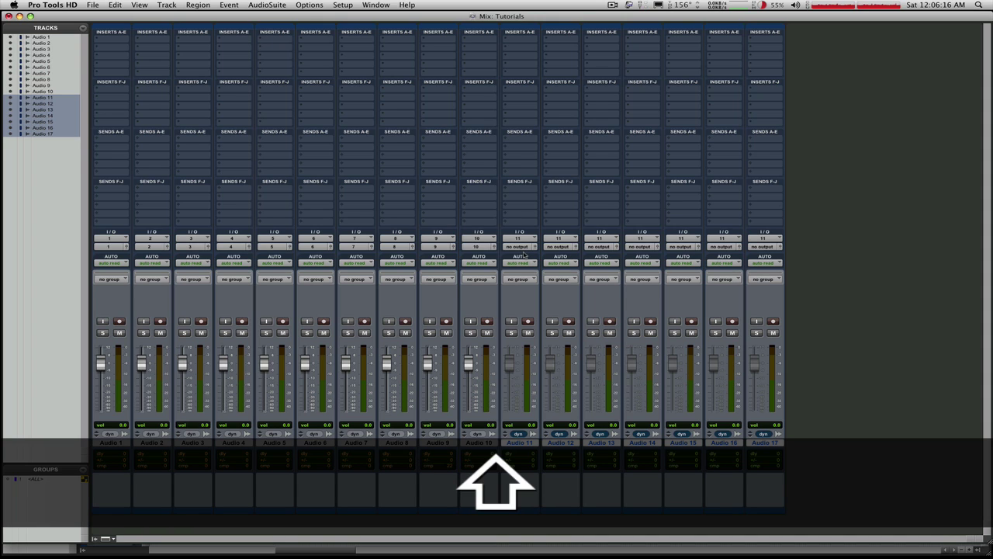
key("alt")
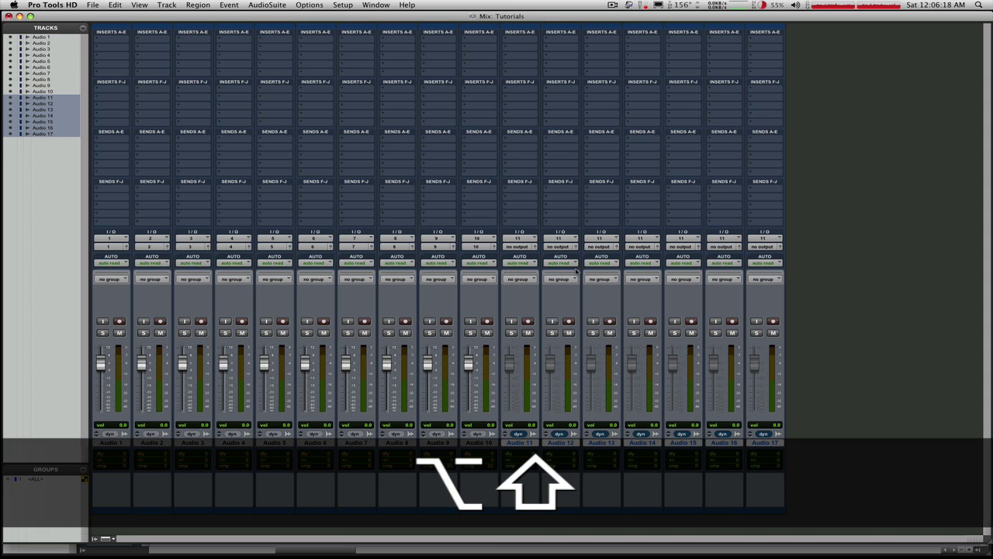
left_click(517, 246, "alt+shift+super")
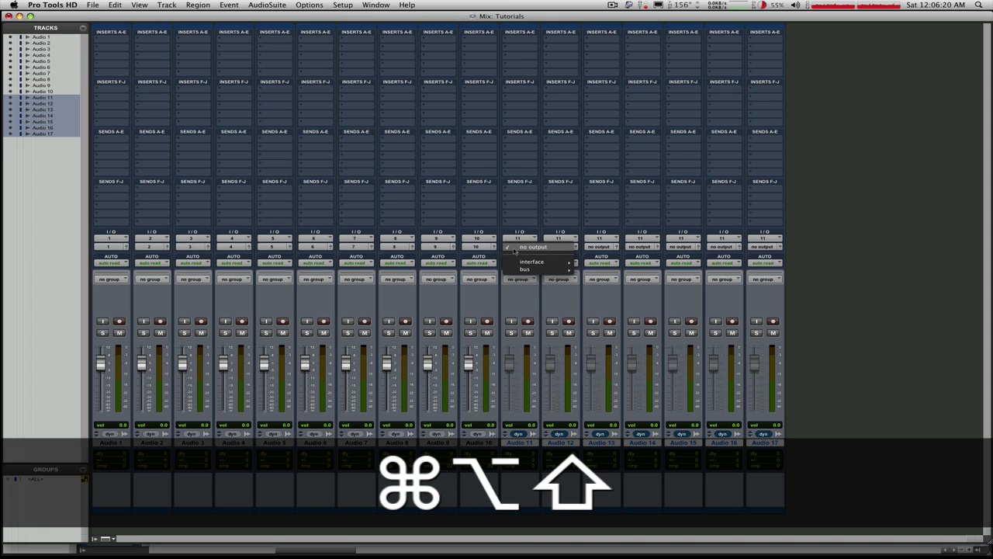
mouse_move(536, 261)
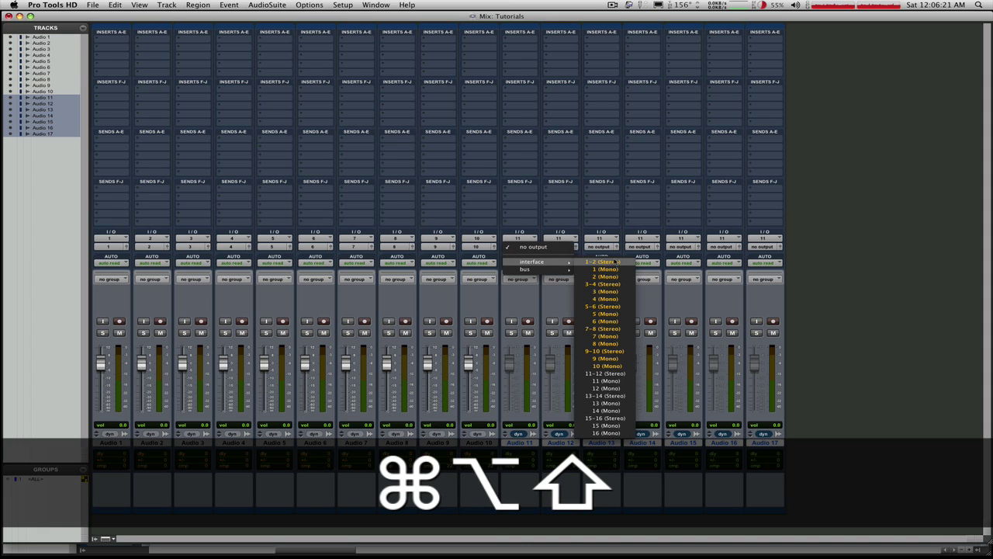
left_click(618, 381, "alt+shift+super")
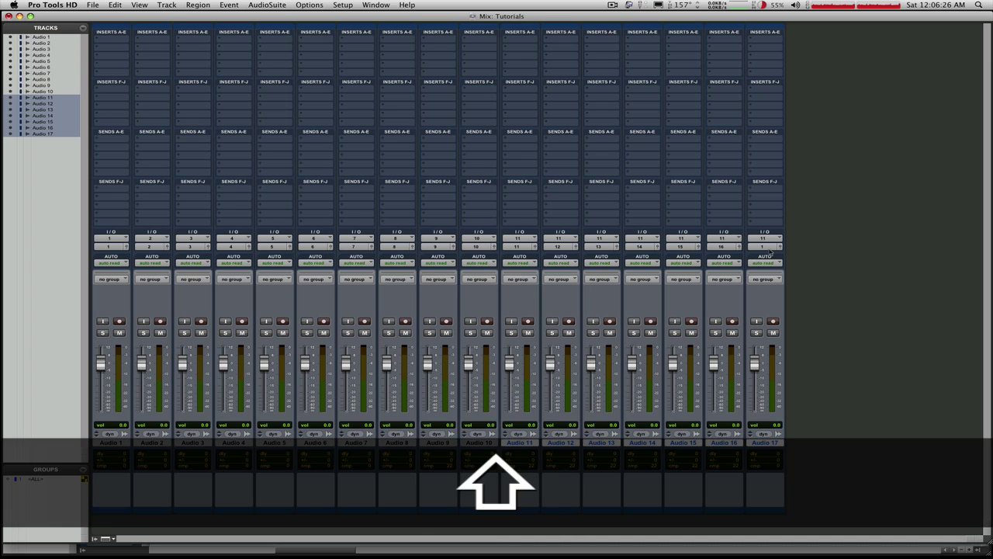
Set the outputs of Audio 11 through Audio 17 all to interface 11 (Mono)
left_click(527, 246, "alt+shift")
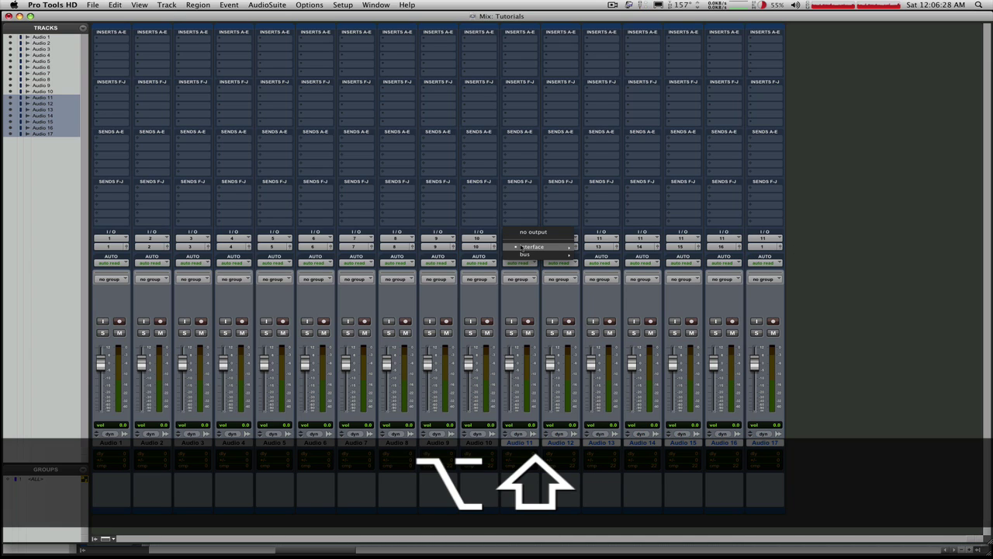
left_click(823, 279)
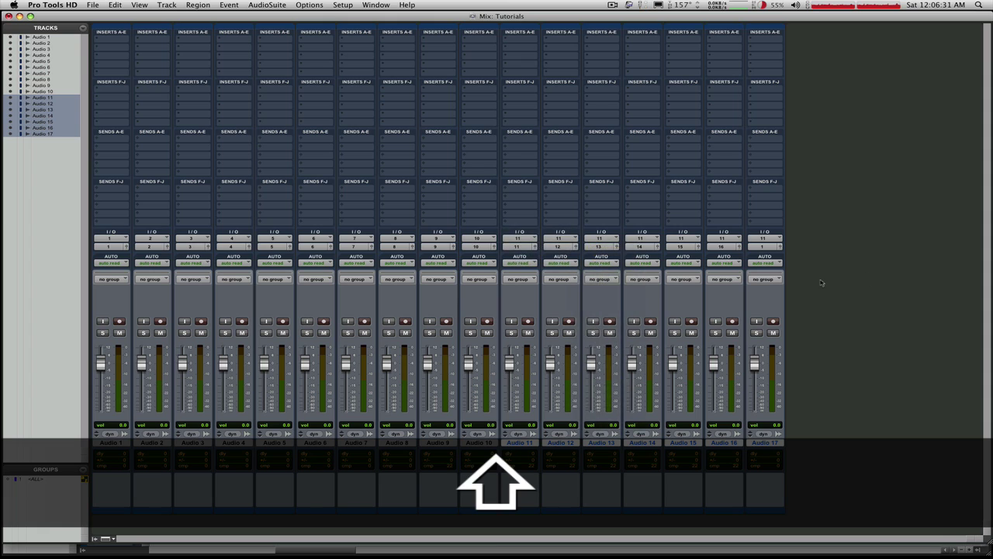
left_click(527, 248, "alt+shift")
mouse_move(525, 250)
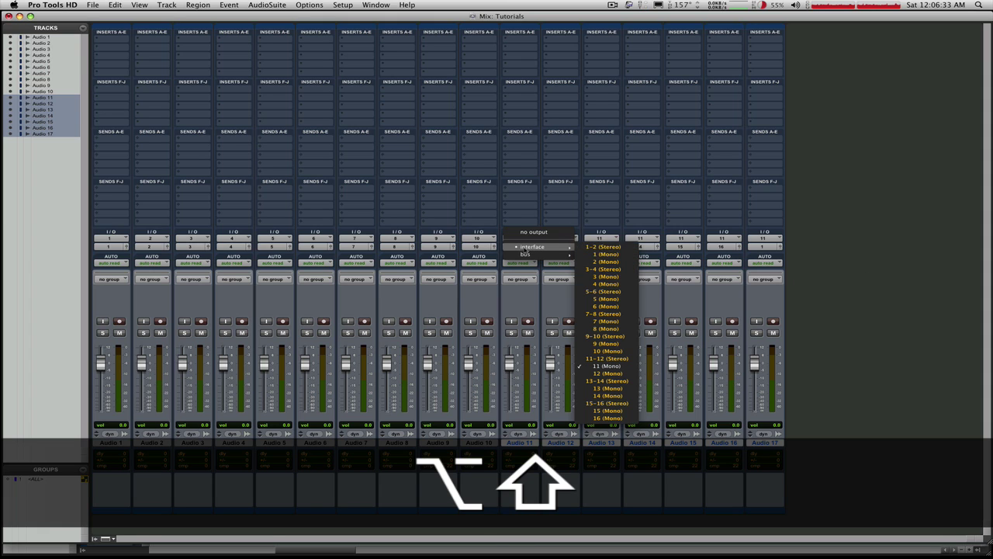
left_click(625, 366, "alt+shift")
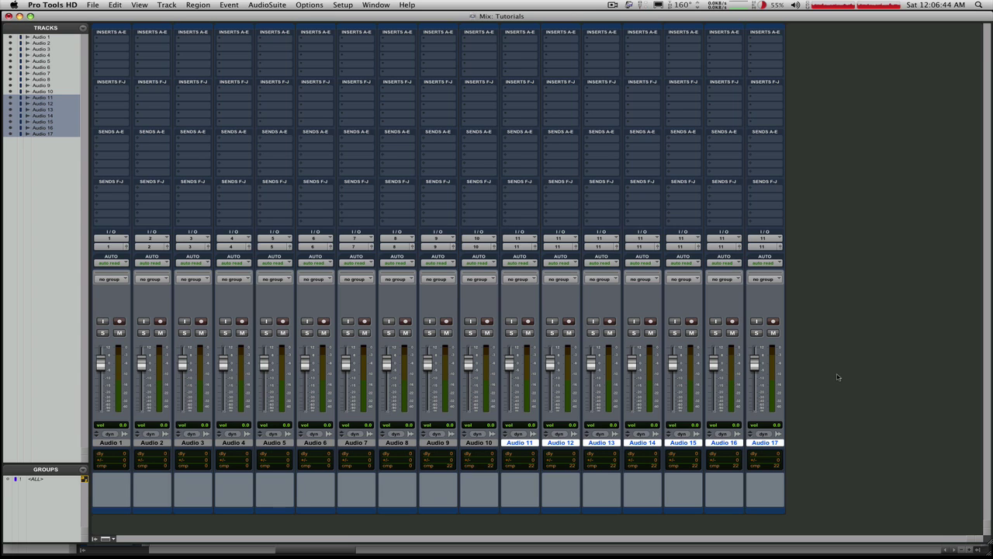
Create two new mono audio tracks
key("super+shift+n")
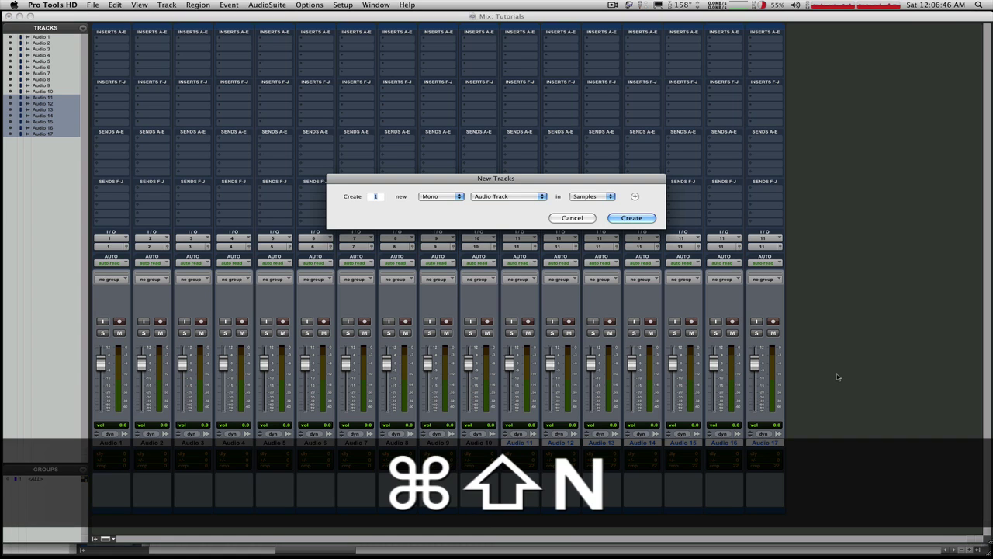
type("2")
key("Return")
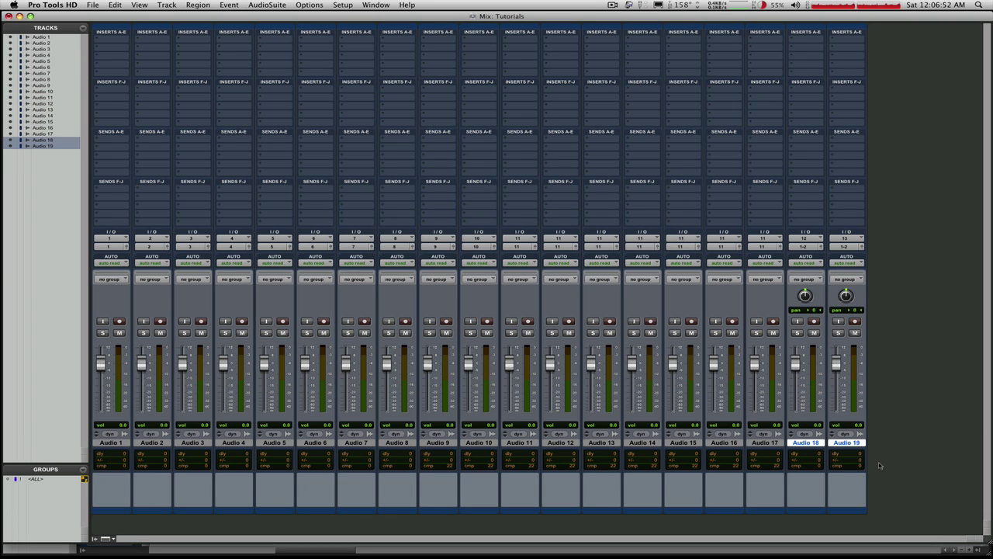
Set the inputs and outputs of Audio 18 and Audio 19 to interface 12 (Mono), and save the session
key("alt+shift")
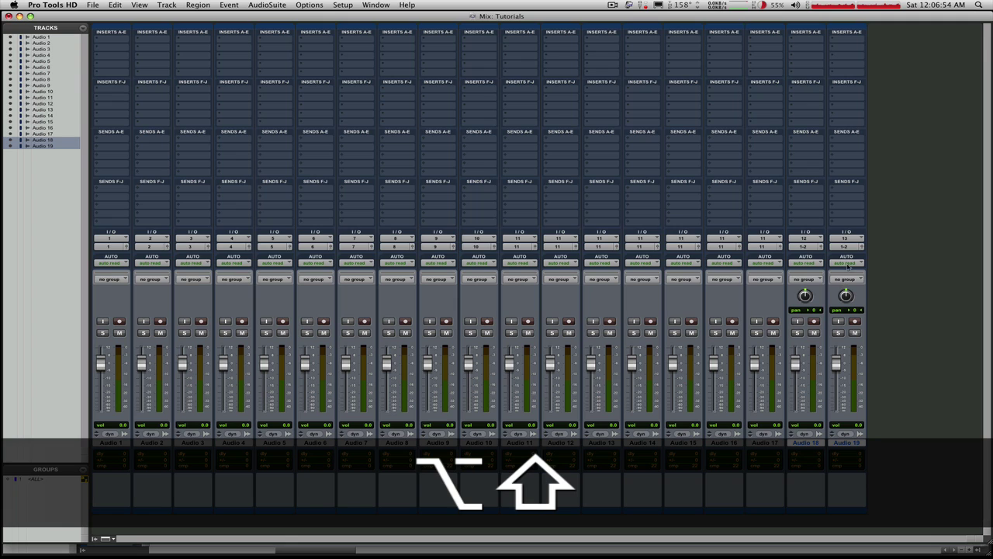
left_click(809, 238, "alt+shift")
mouse_move(812, 238)
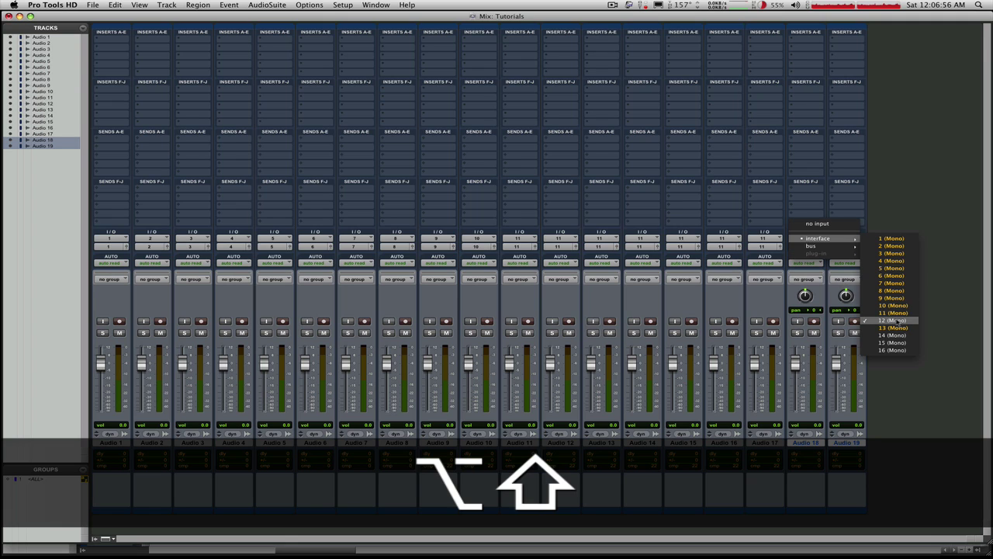
left_click(898, 320, "alt+shift")
left_click(811, 246, "alt+shift")
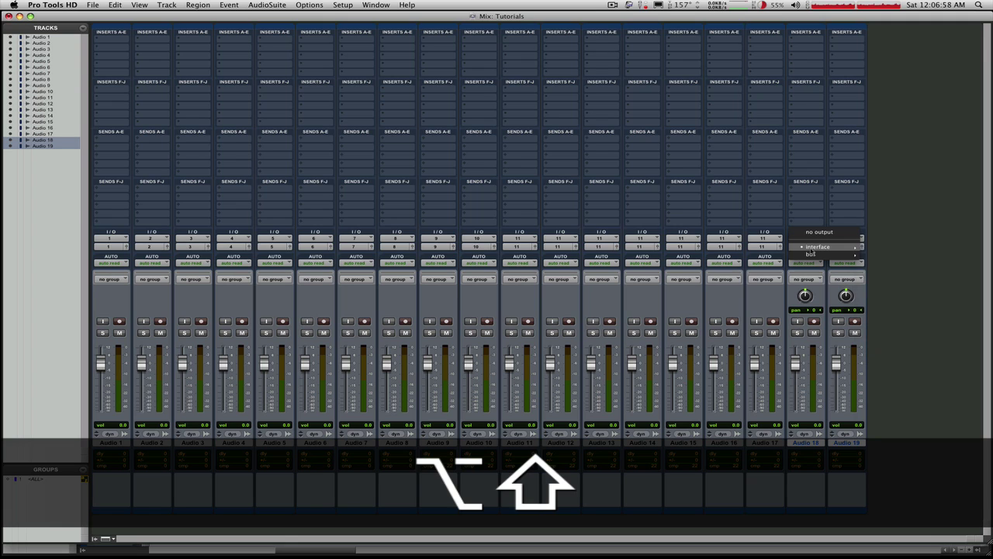
mouse_move(811, 248)
left_click(903, 374, "alt+shift")
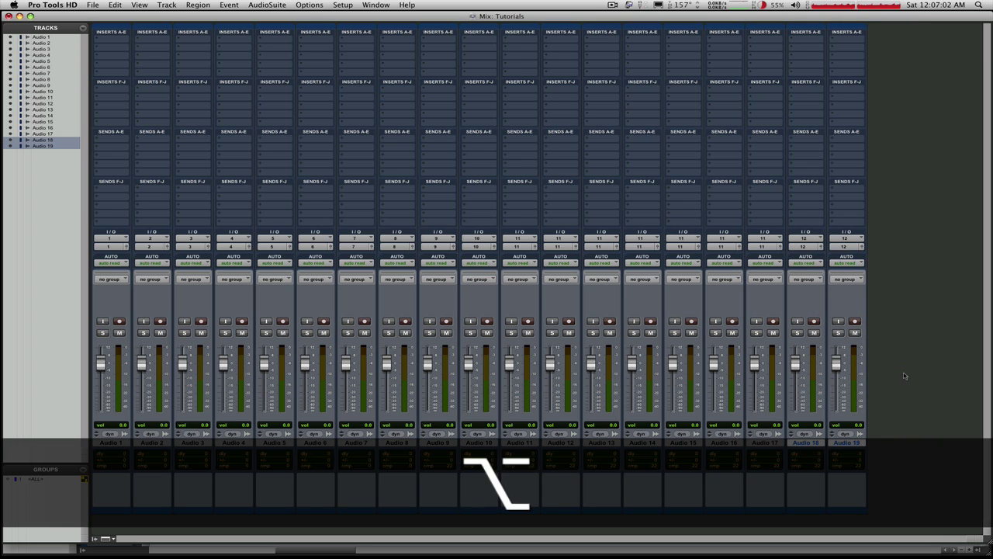
key("ctrl+s")
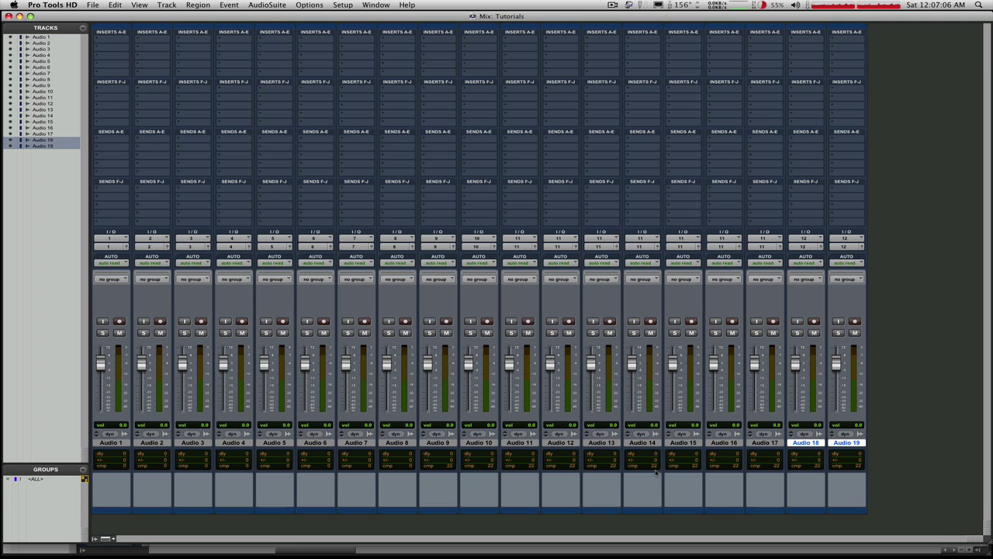
Select Audio 1 through Audio 10, excluding Audio 7, Audio 8 and Audio 9 from the selection
left_click(122, 443)
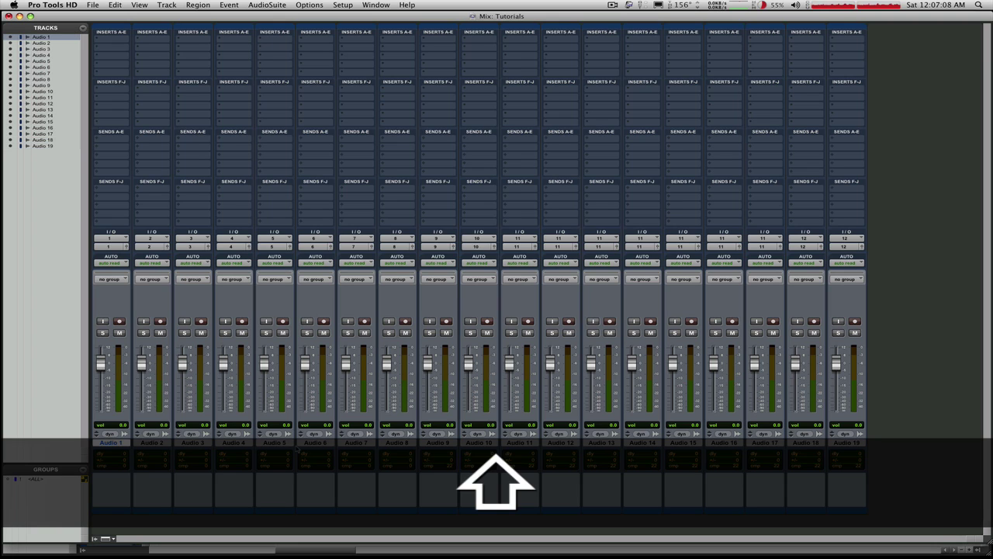
left_click(478, 443, "shift")
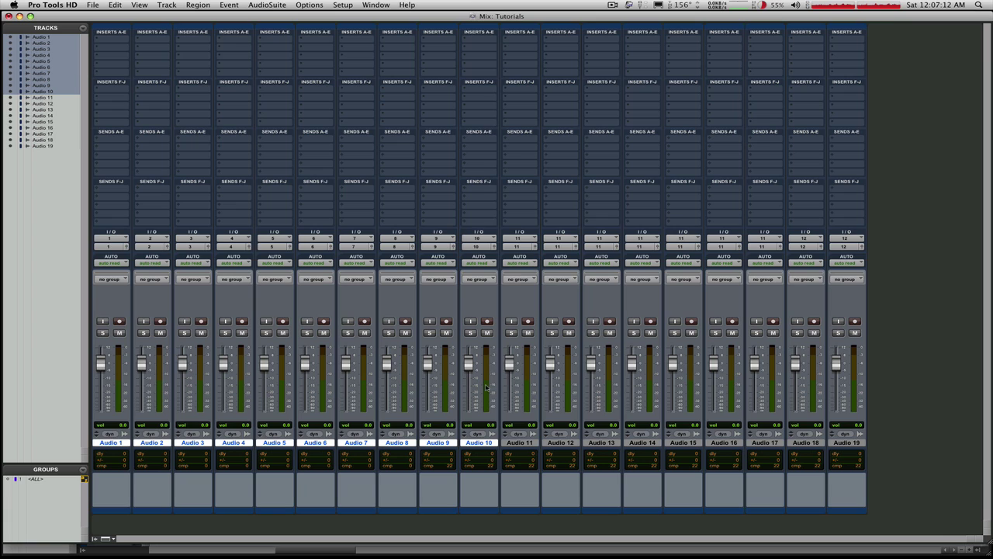
key("shift")
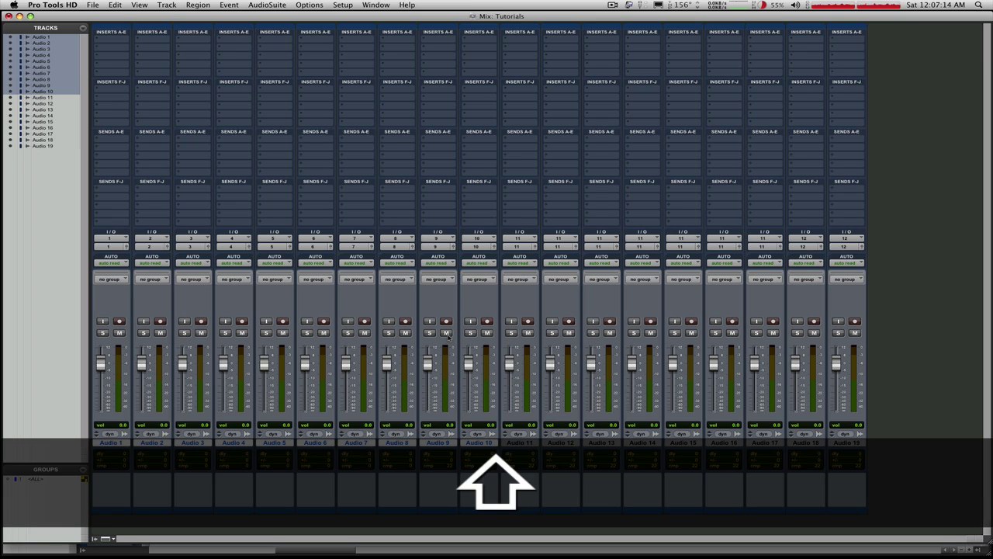
key("alt")
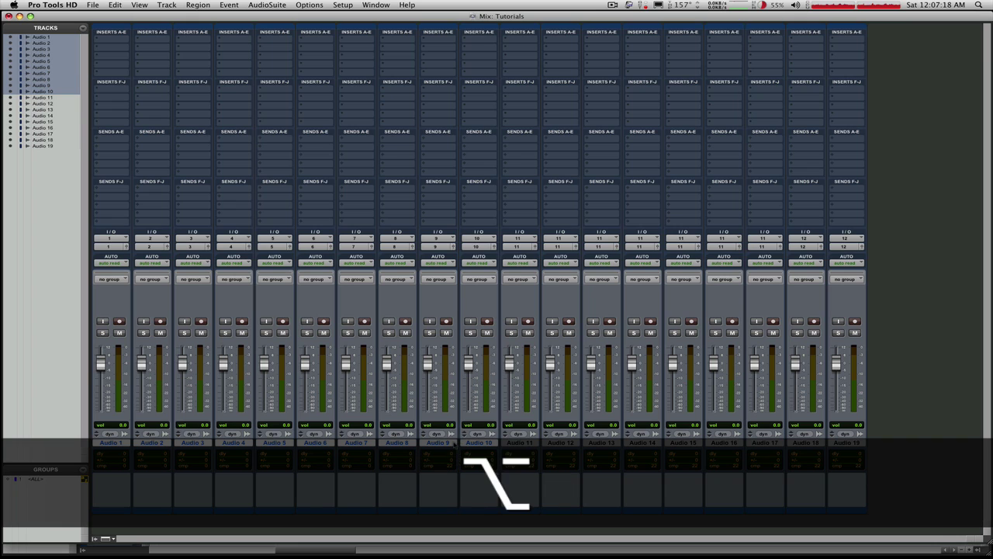
left_click(436, 443, "super")
left_click(403, 443, "super")
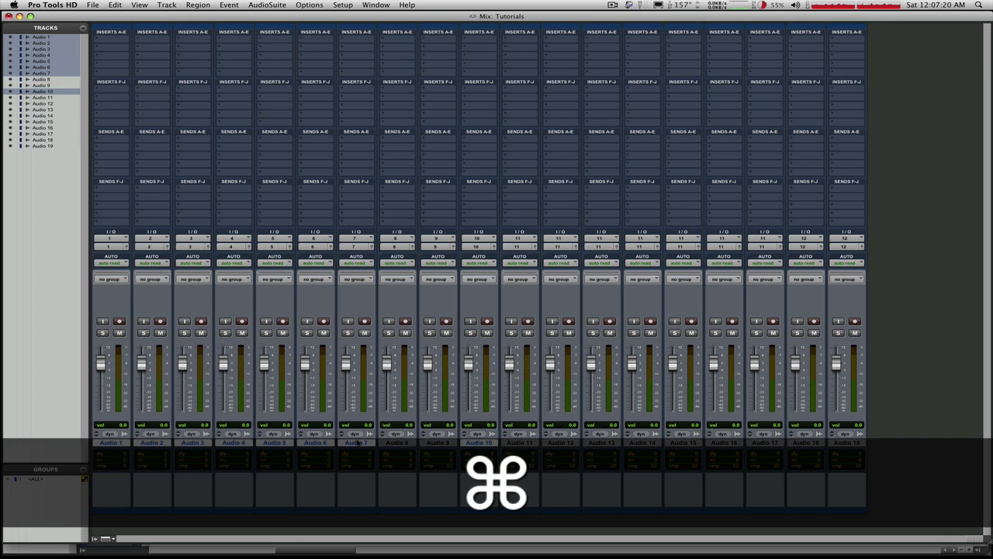
left_click(358, 442, "super")
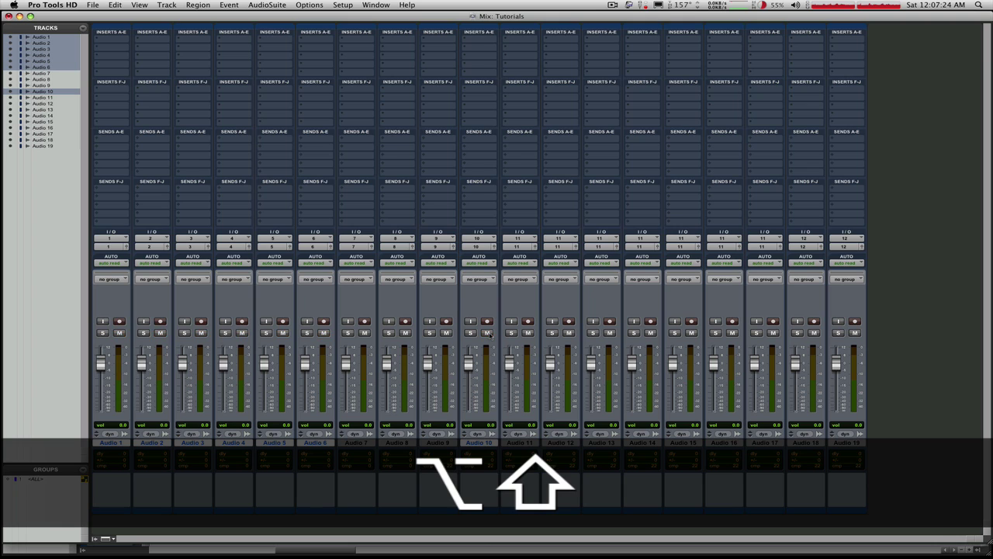
Mute all selected tracks together and unmute them again
left_click(490, 335, "alt+shift")
left_click(490, 335, "alt+shift")
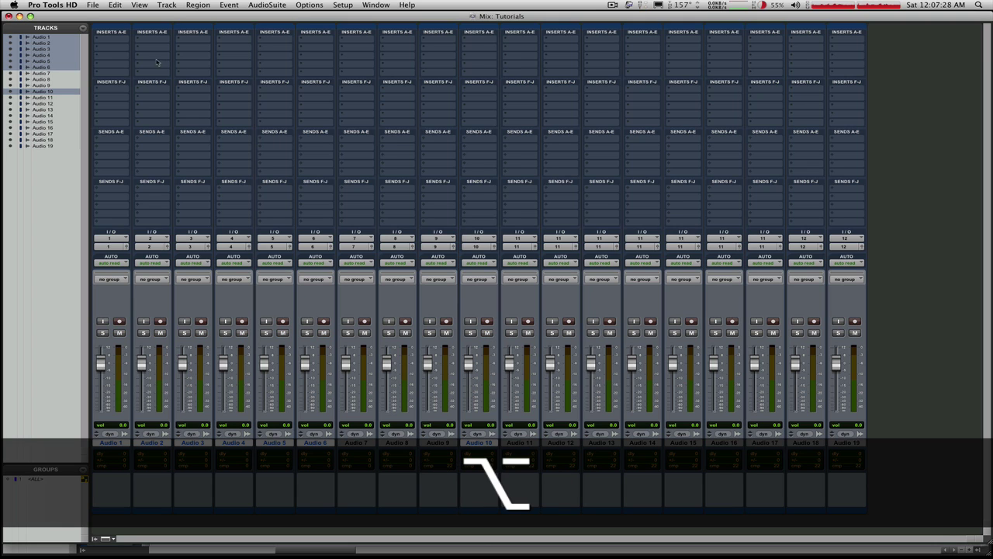
Add the TDM plug-in EQ 3 1-Band (mono) to the first insert slot of the selected tracks, starting from Audio 1
left_click(103, 41)
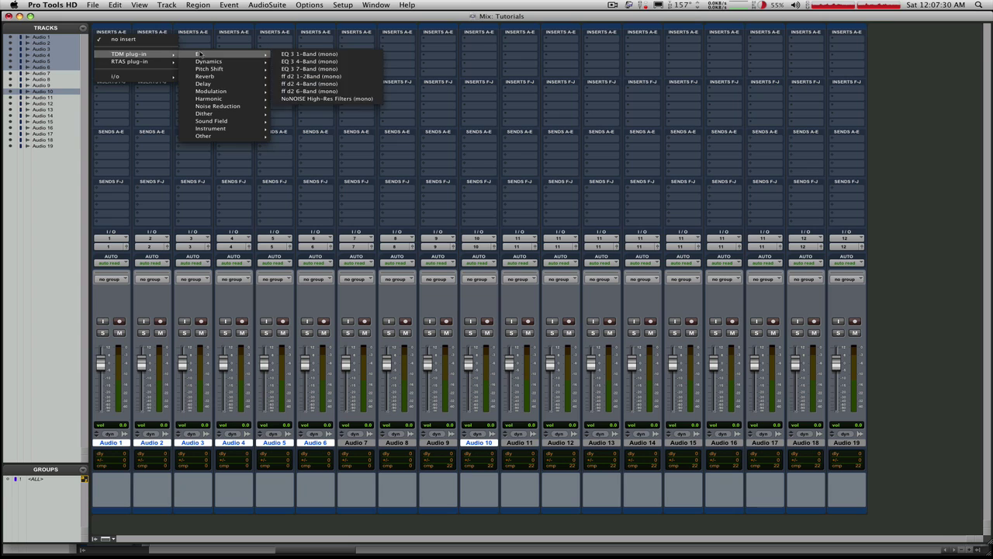
left_click(201, 54)
left_click(111, 42)
mouse_move(132, 54)
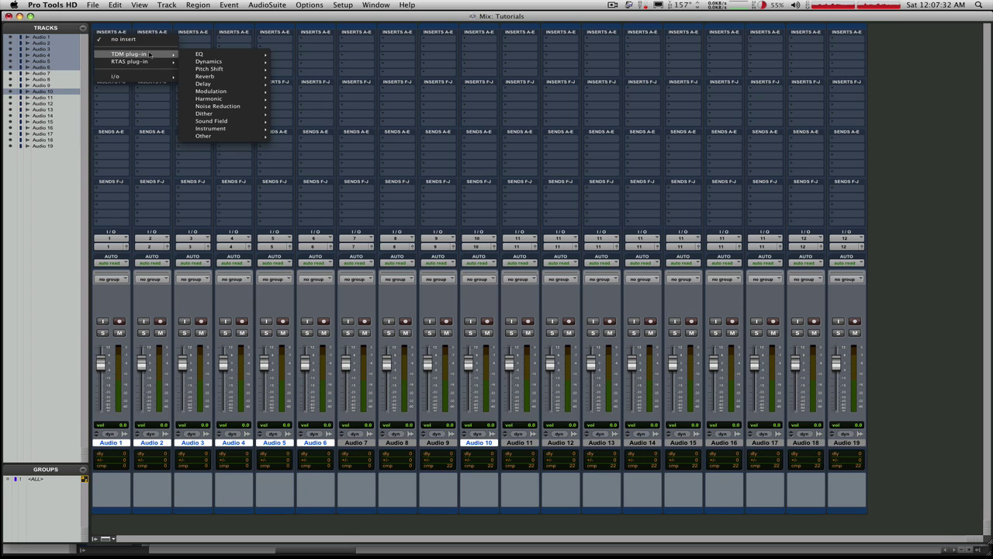
mouse_move(202, 54)
left_click(283, 53)
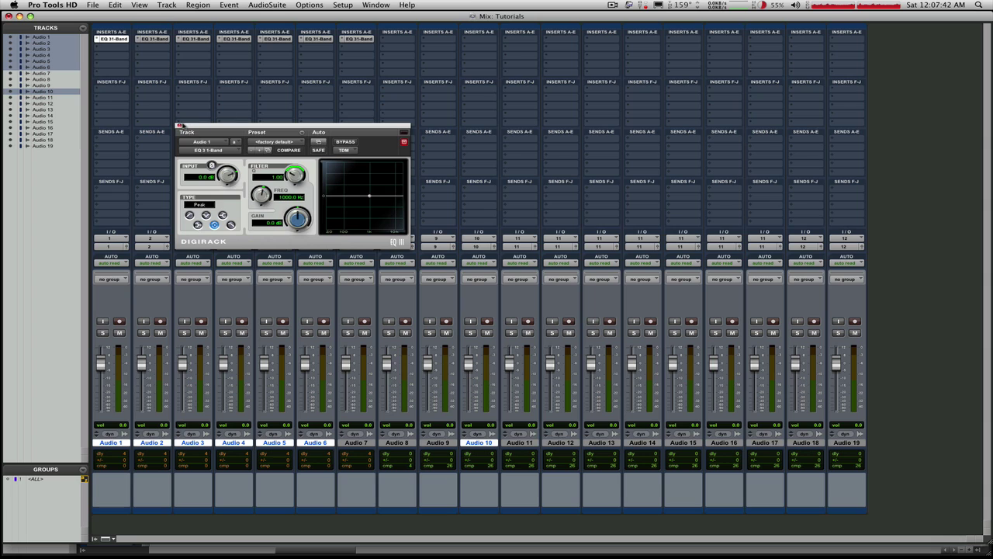
Leave Audio 10 out of the selection and remove the EQ from the first insert slot of Audio 1 through Audio 6
left_click(179, 126)
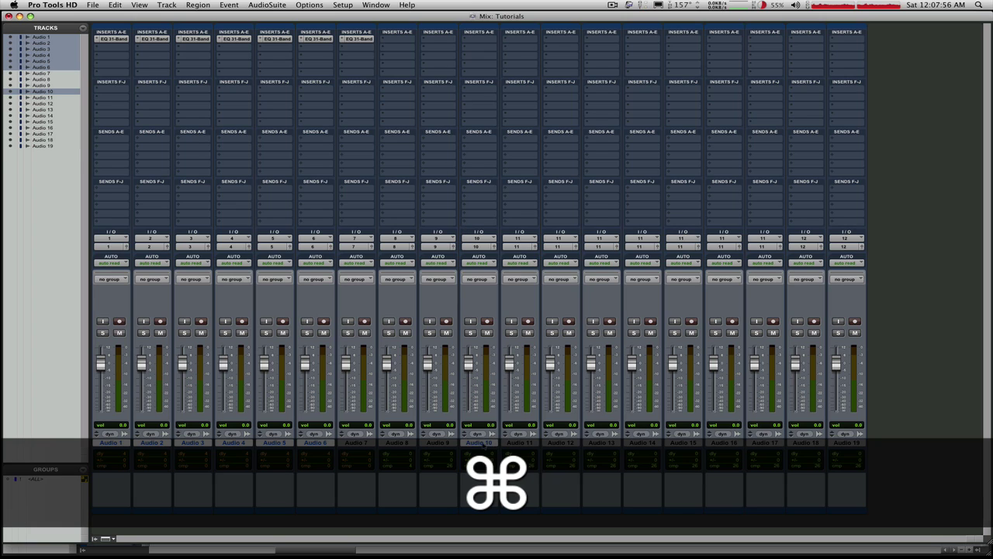
left_click(479, 443, "super")
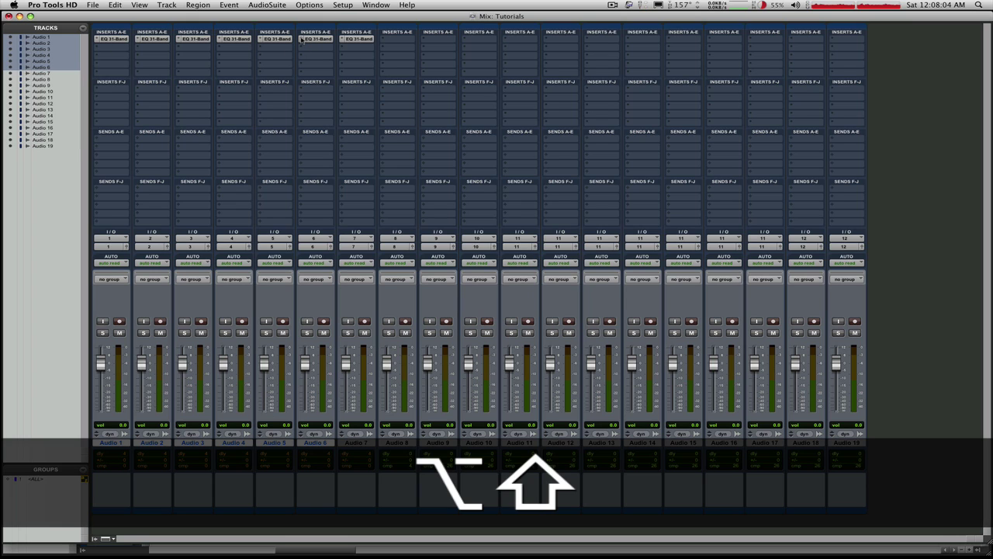
left_click(301, 40, "alt+shift")
left_click(310, 24, "alt+shift")
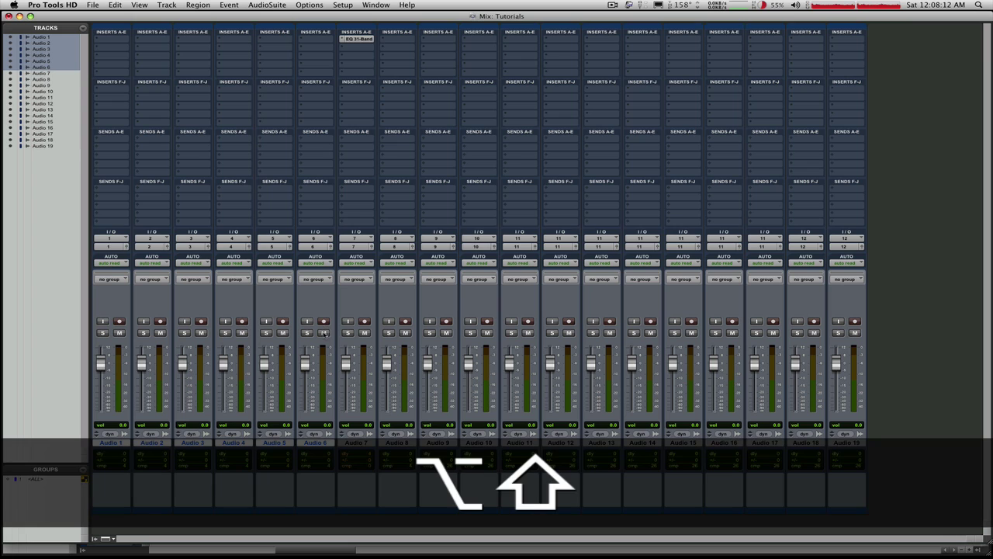
Solo all the selected tracks together and unsolo them again
left_click(305, 333, "alt+shift")
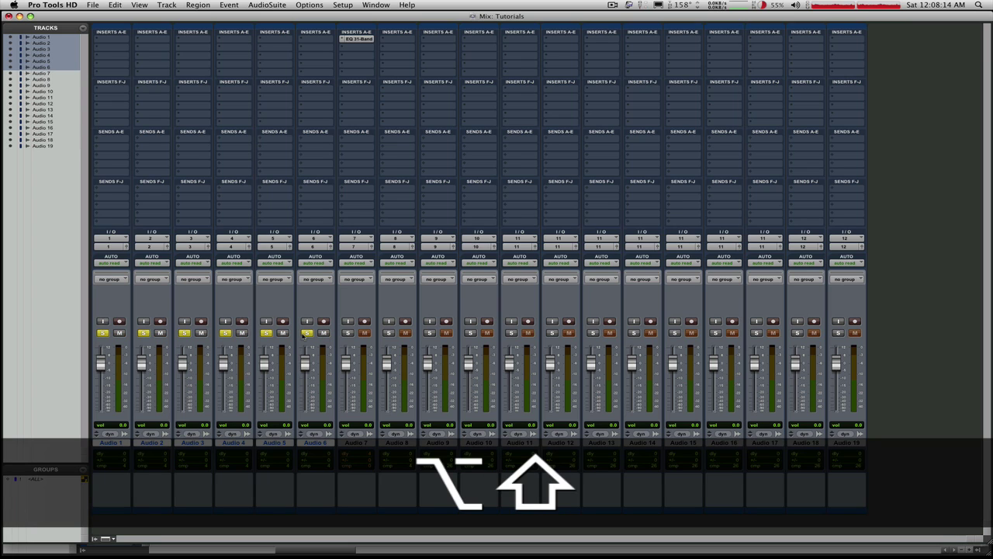
left_click(305, 333, "alt+shift")
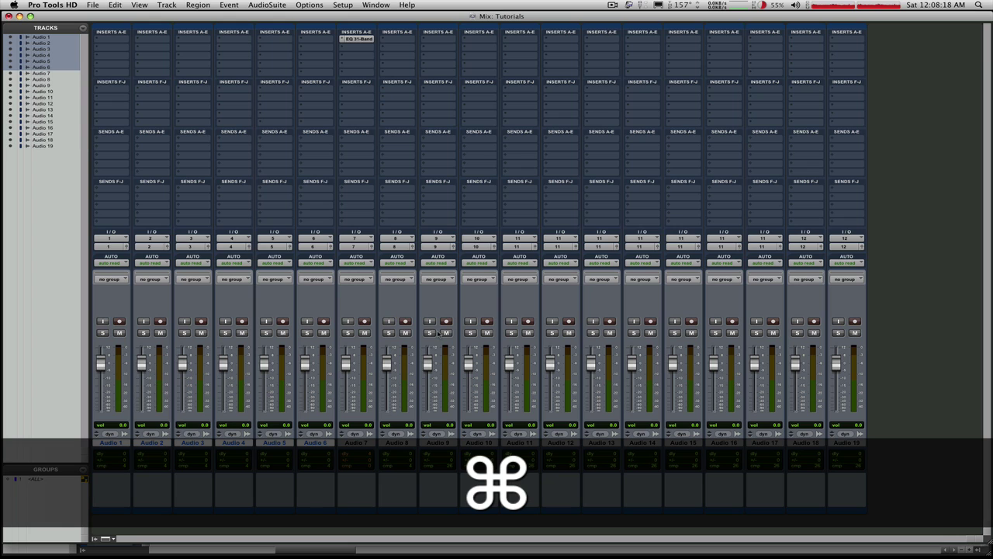
Switch to the Edit window and set the height of all tracks to mini at once
key("super+equal")
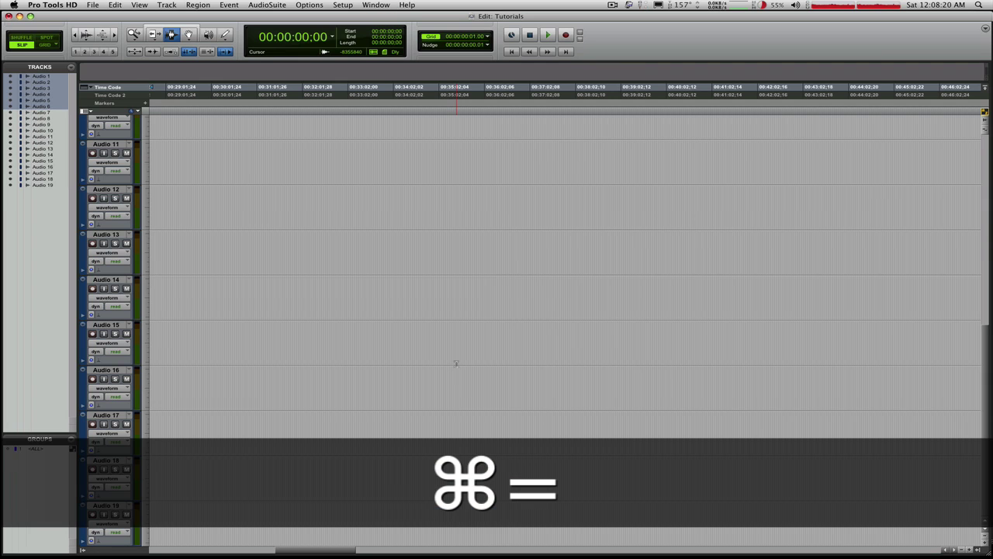
left_click(147, 224)
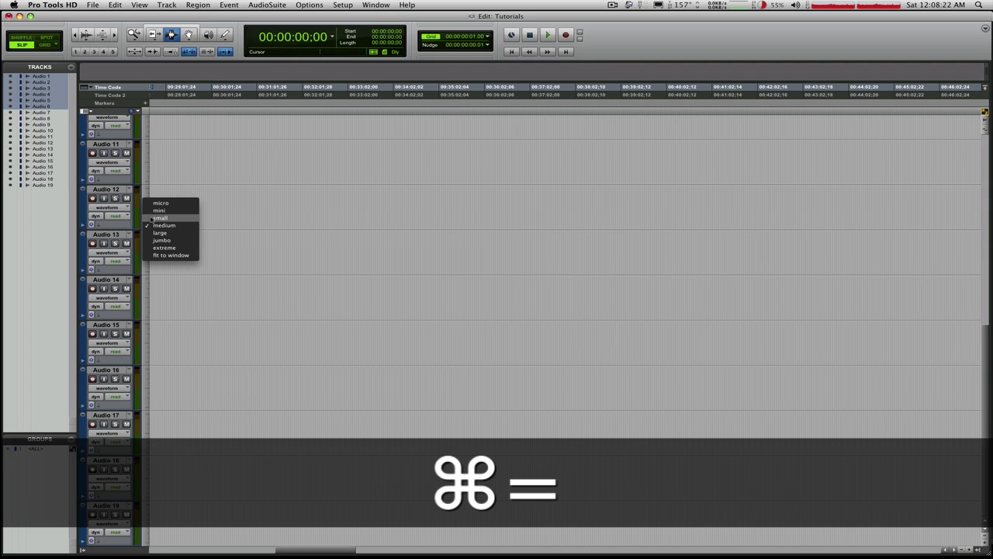
left_click(161, 203, "alt")
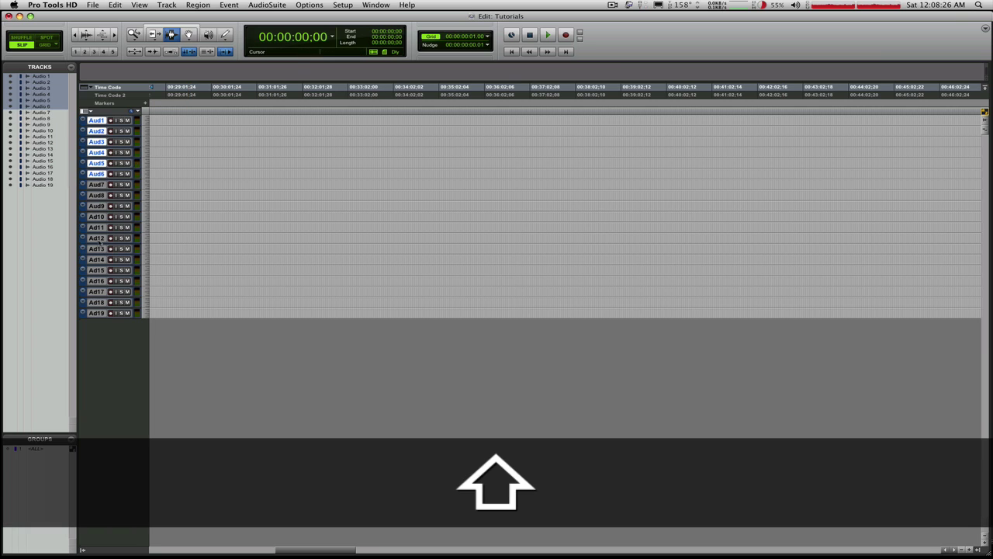
Extend the track selection to Audio 10 and create a Mix/Edit group named Drums from Audio 1 through Audio 10
left_click(96, 217, "shift")
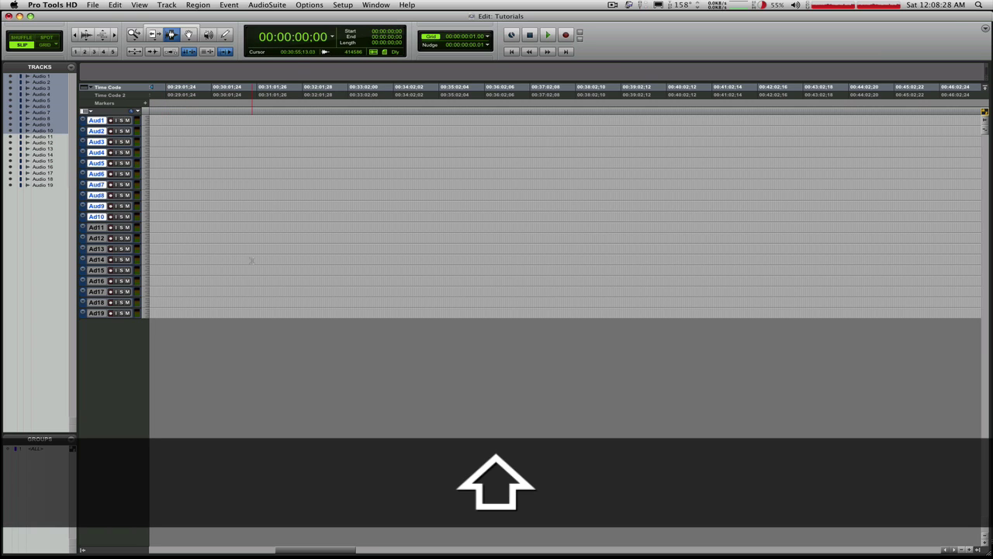
key("super+g")
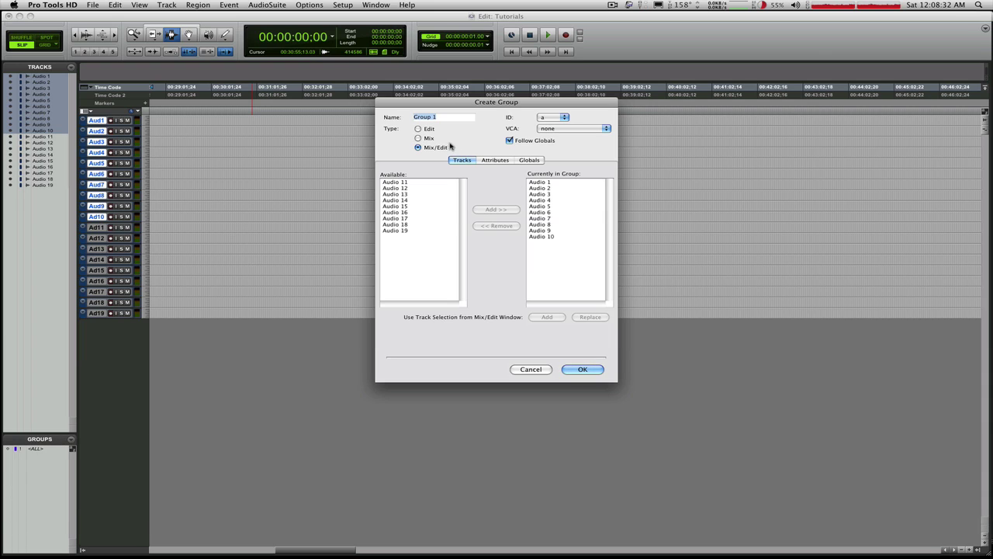
type("Dr")
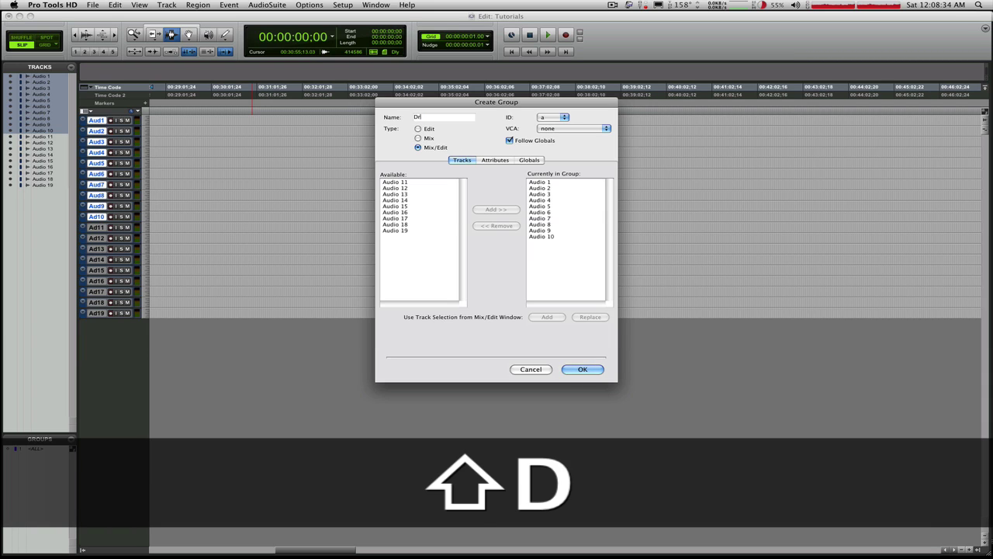
type("ums")
key("Return")
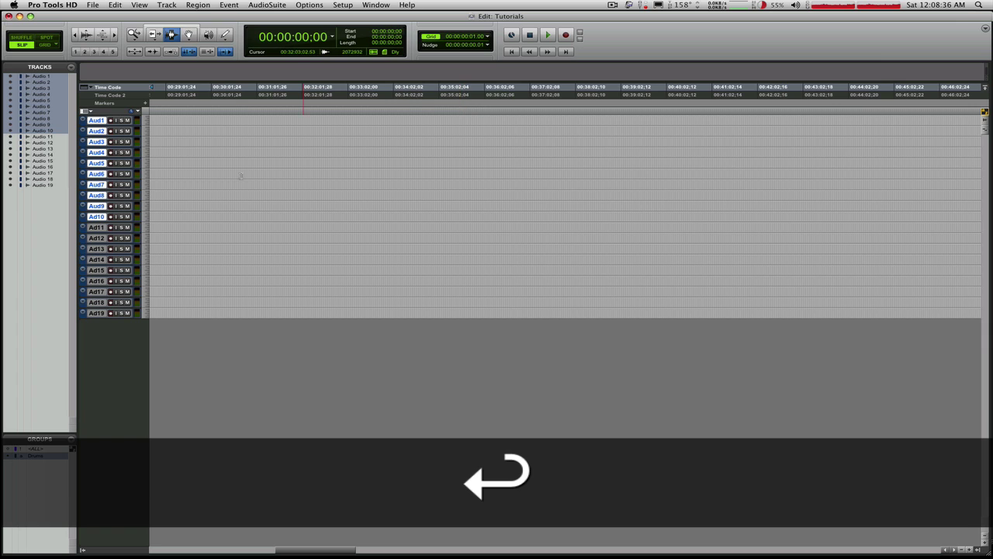
Change the height of the Drums group tracks to small, micro and medium, and return them to mini
left_click(146, 155)
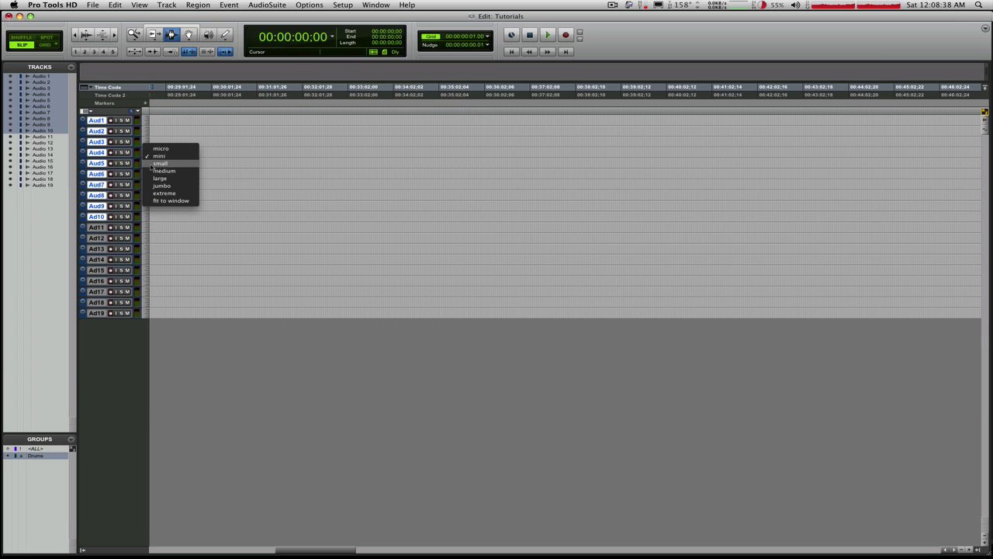
left_click(153, 163)
left_click(147, 170)
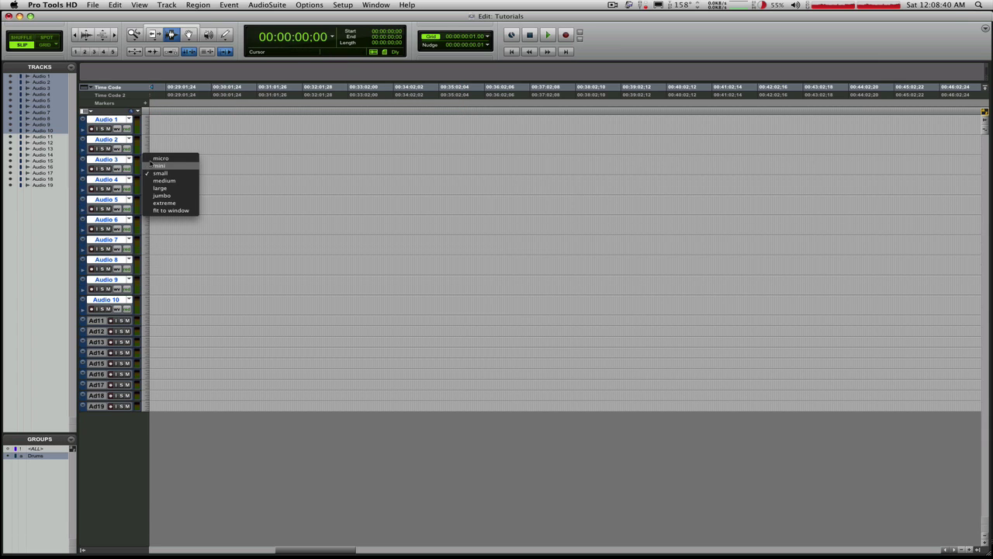
left_click(155, 158)
left_click(146, 168)
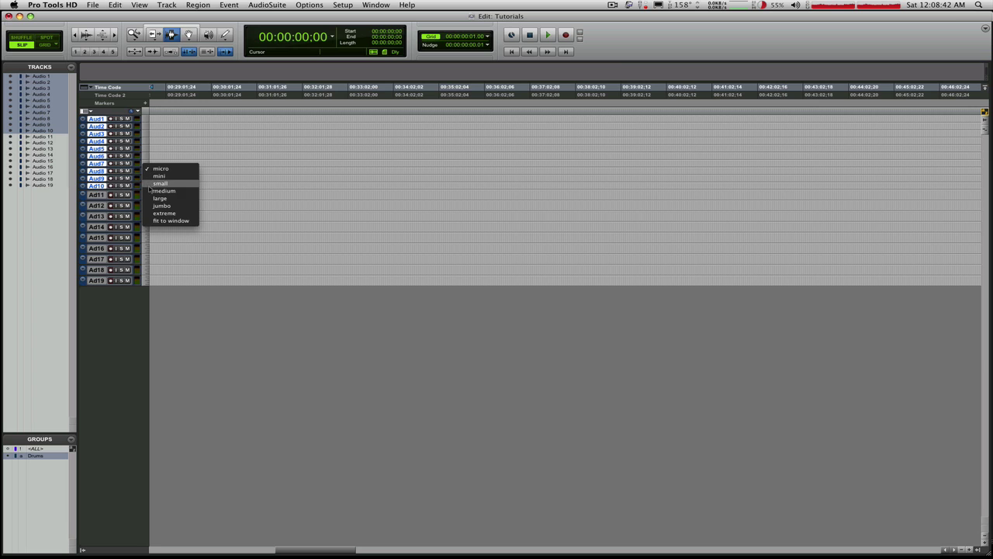
left_click(152, 191)
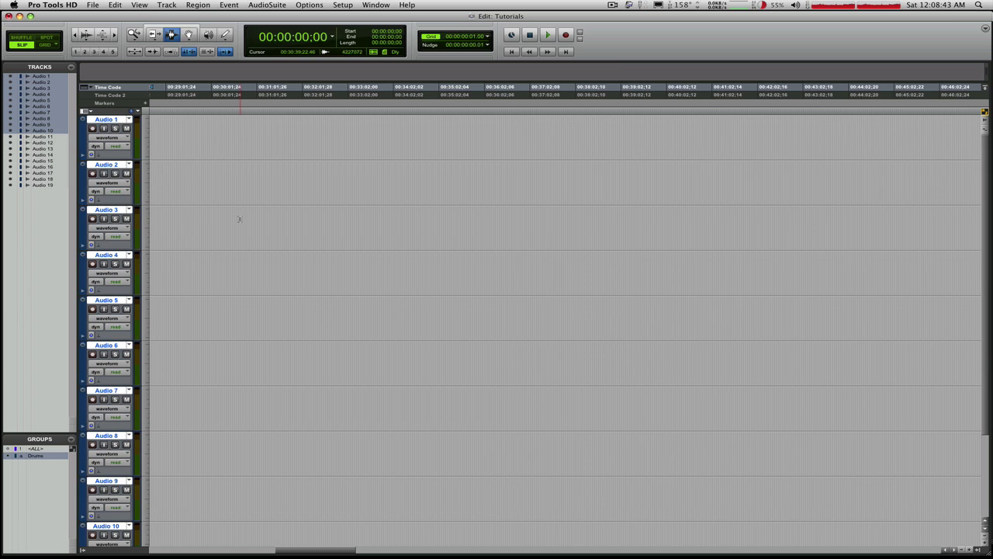
left_click(146, 178)
left_click(159, 190)
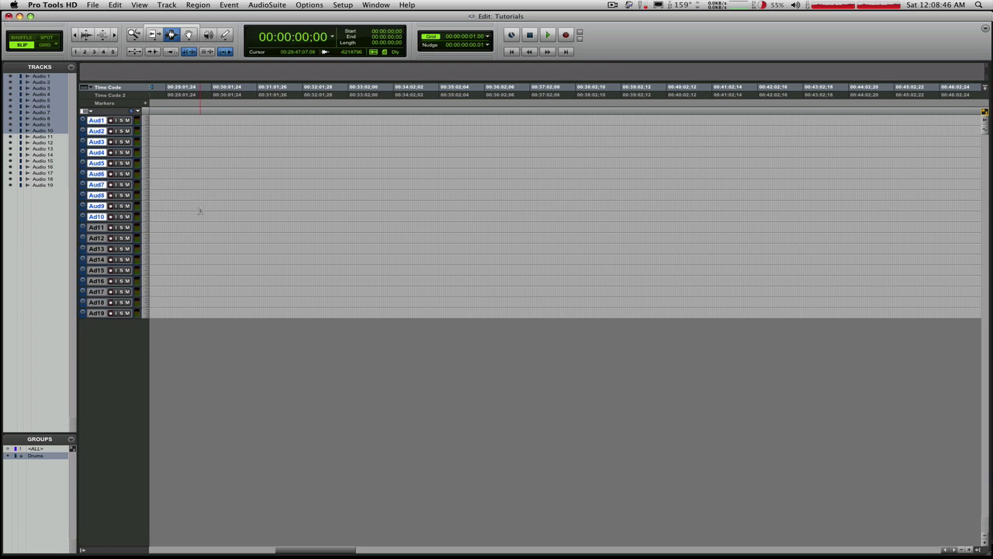
Select time ranges across all Drums group tracks, ending with about 00:32:04;13 to 00:33:51;17
left_click_drag(275, 147, 372, 159)
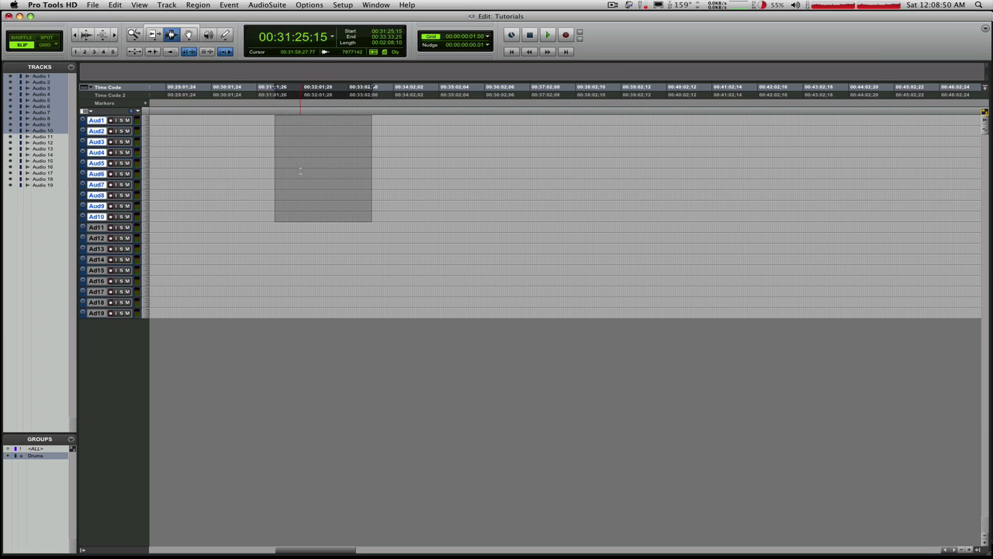
left_click_drag(304, 170, 385, 169)
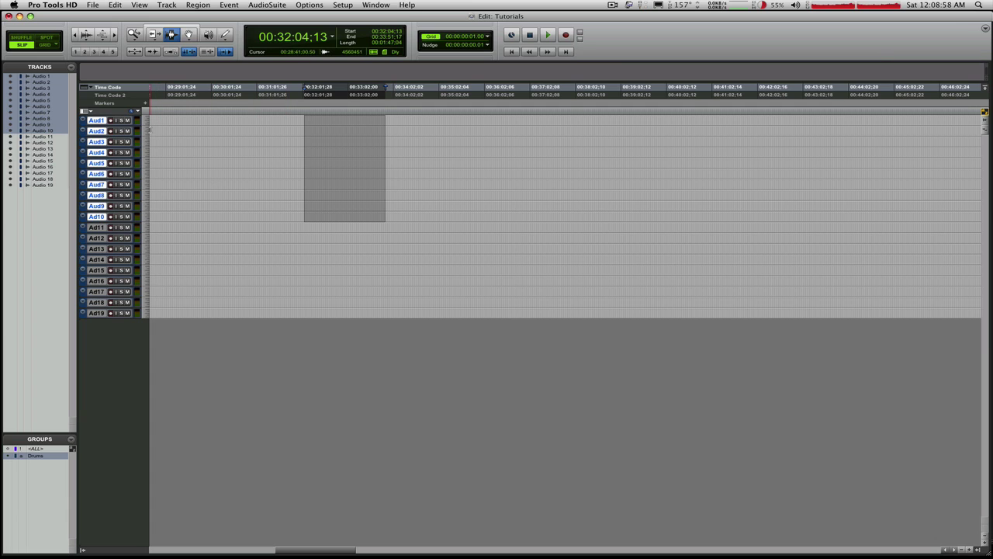
With the Drums group turned off, set Audio 1 alone to medium height and select about 00:33:57;21 to 00:34:27;23 on it
left_click(38, 456)
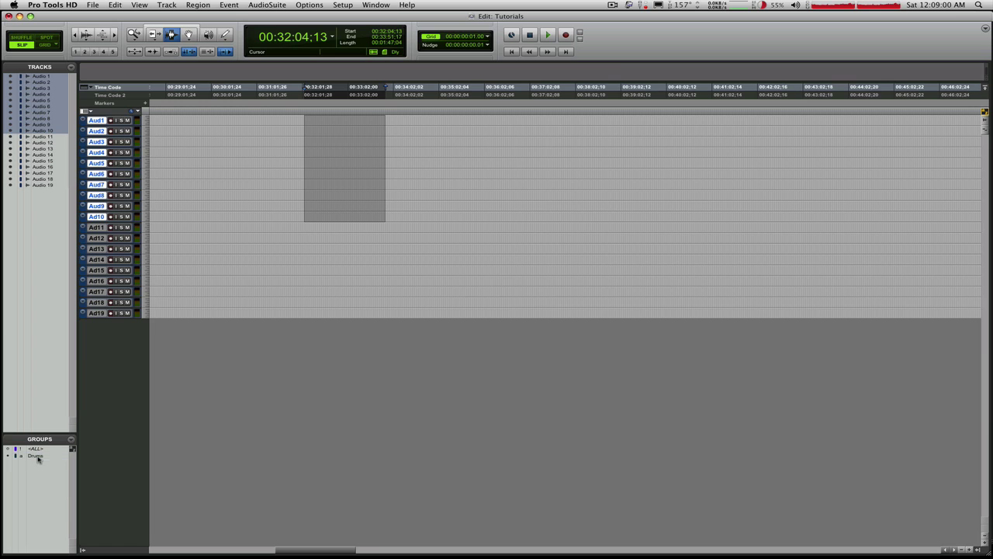
left_click(144, 124)
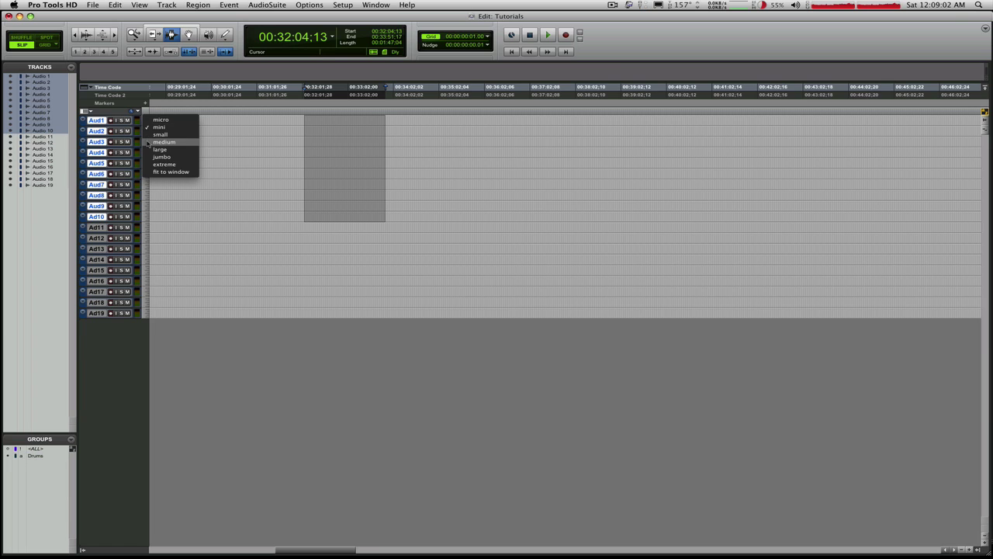
left_click(167, 146)
left_click_drag(315, 130, 413, 129)
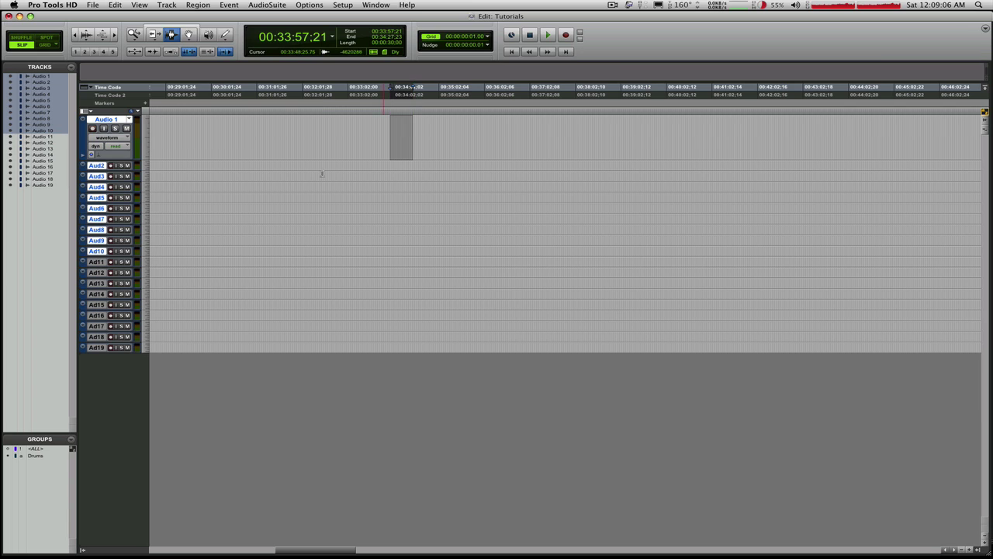
Turn the Drums group back on and place the edit cursor at about 00:31:48;00 across its tracks
left_click(44, 457)
left_click(293, 136)
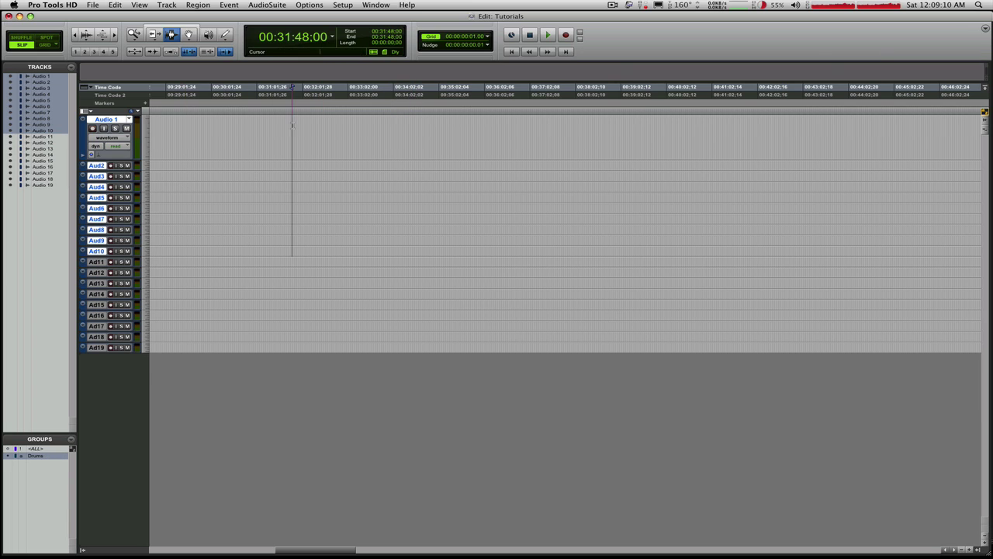
Set the height of all tracks to jumbo regardless of the group, and reduce all of them to micro
key("alt")
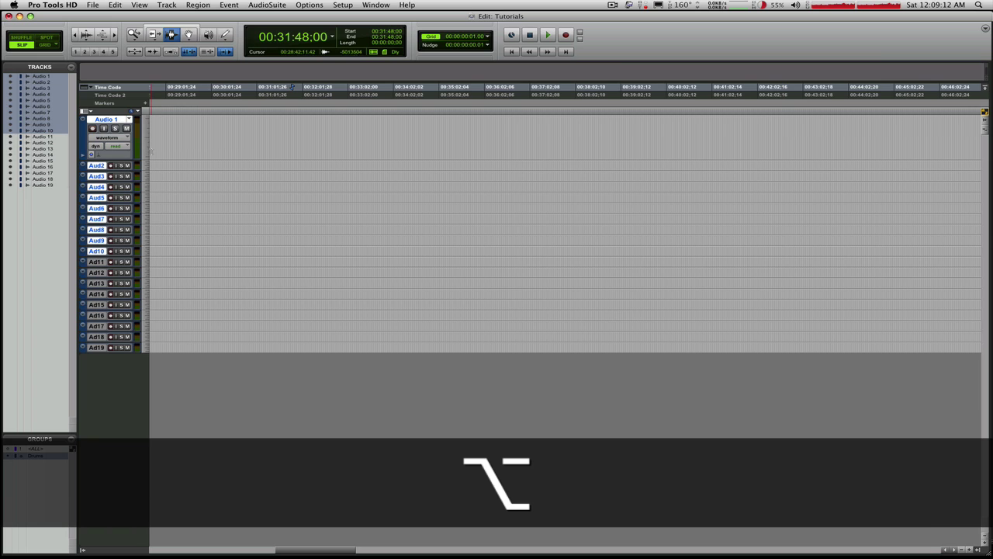
left_click(147, 148, "alt")
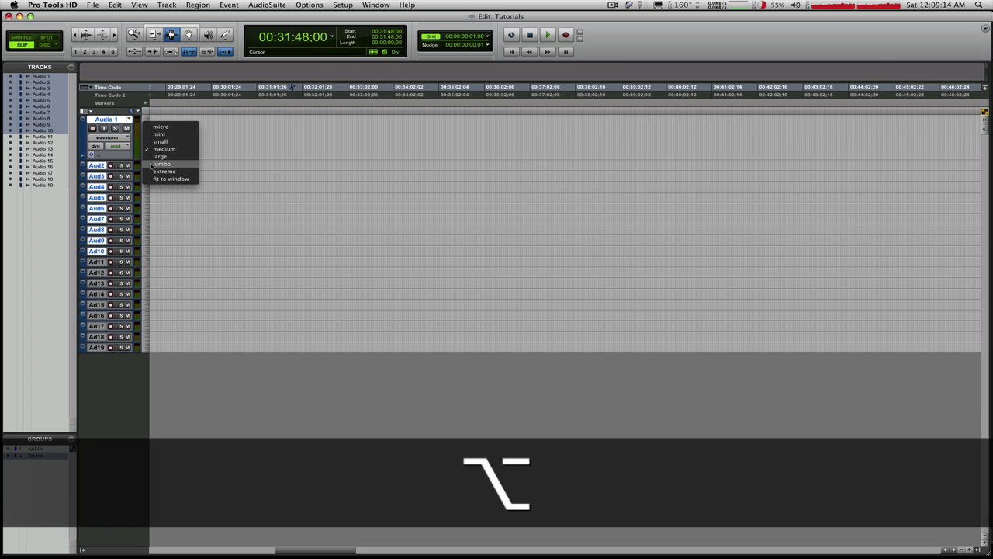
left_click(154, 164, "alt")
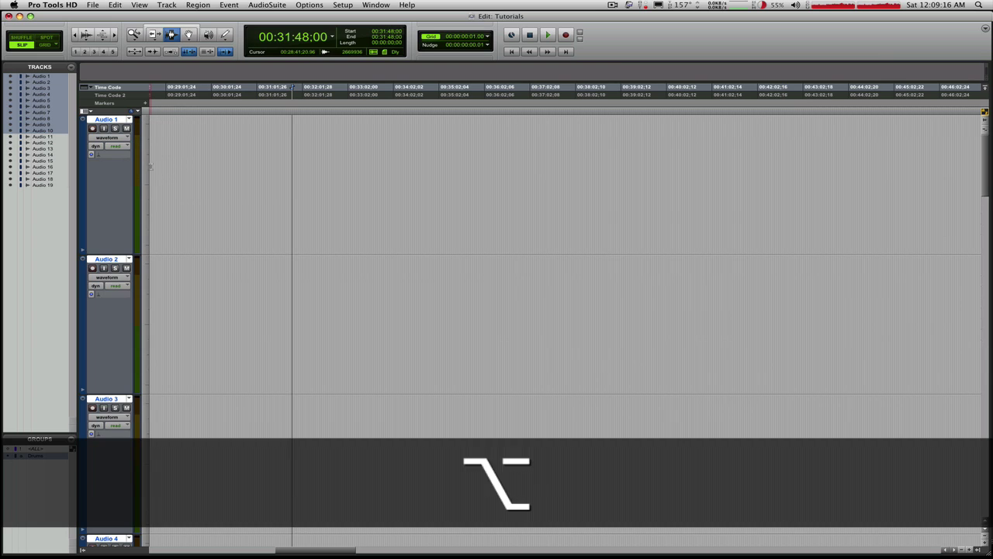
scroll(305, 243, "down", 10)
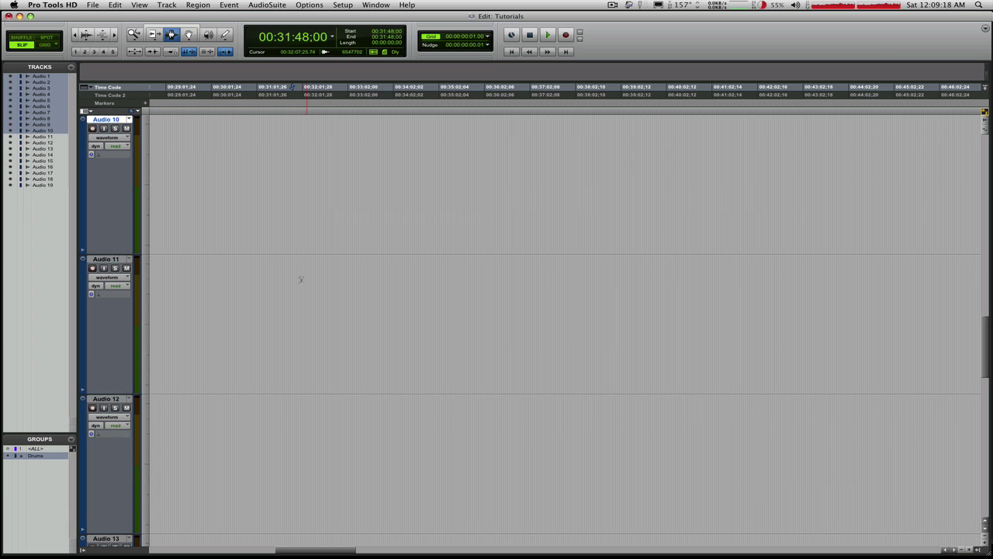
scroll(300, 280, "up", 7)
left_click(145, 220, "alt")
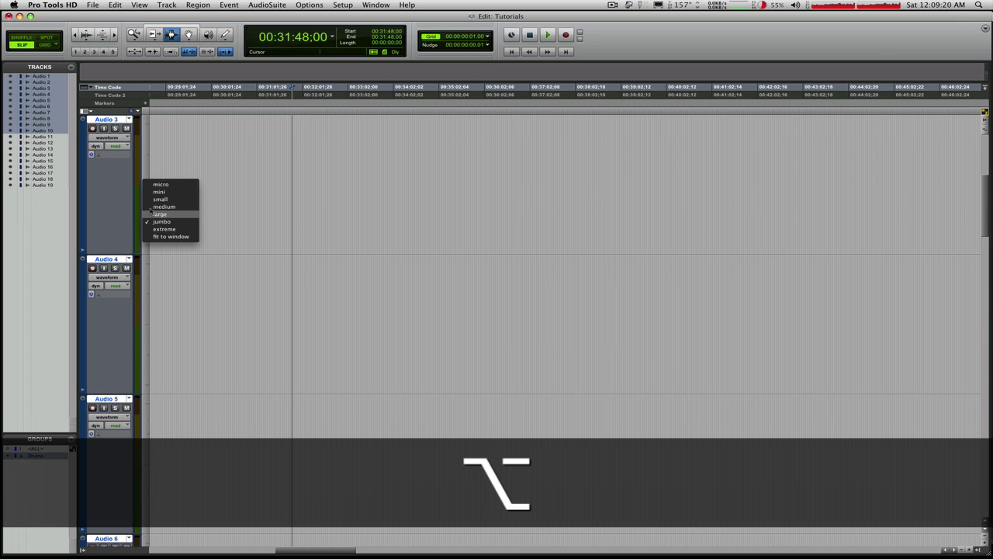
left_click(162, 184, "alt")
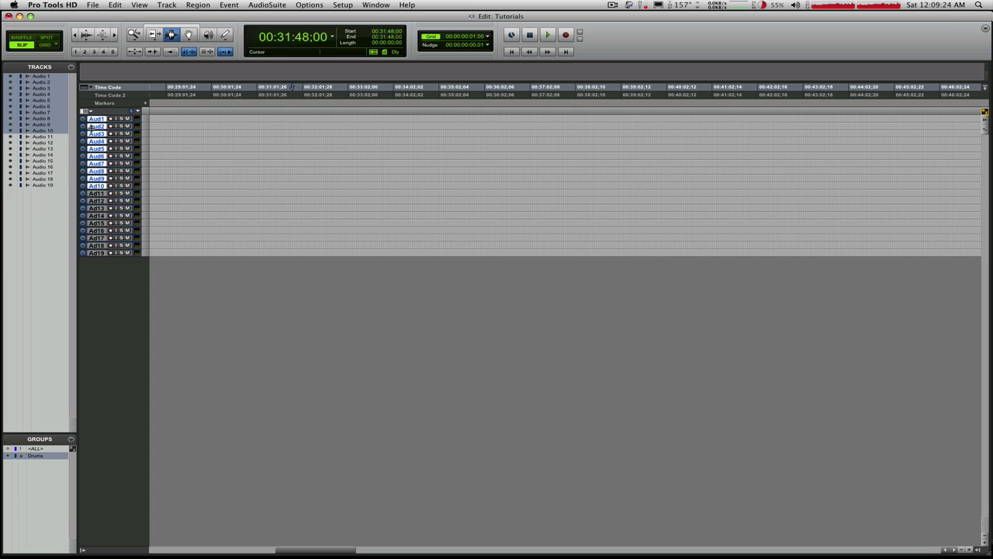
With the Drums group turned off, extend the track selection to Audio 12 and set only the selected tracks to small height
left_click(27, 457)
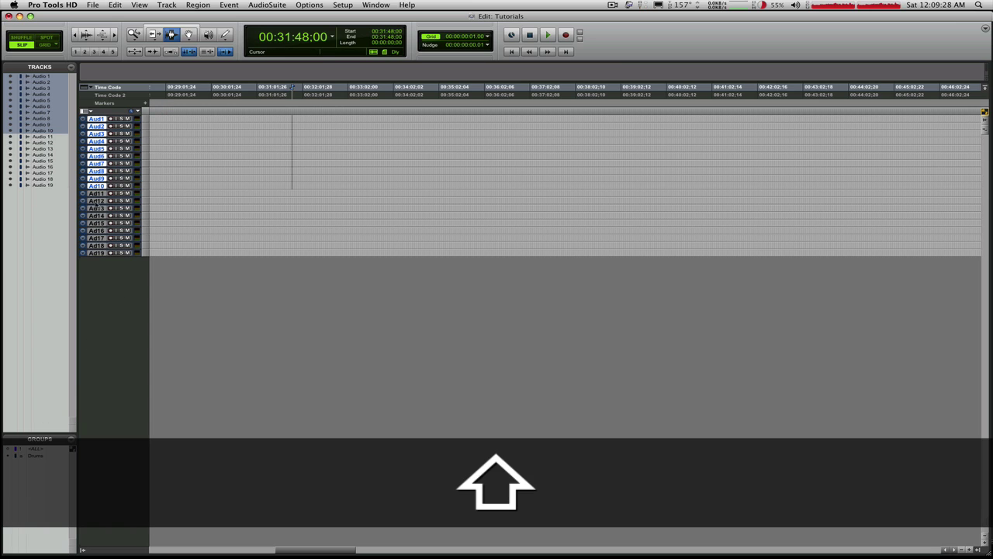
left_click(97, 200, "shift")
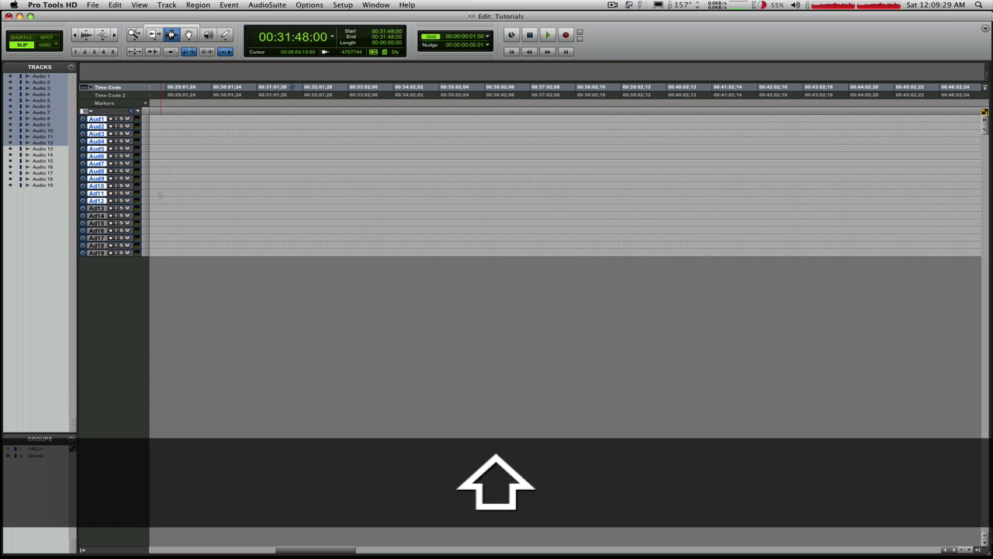
left_click(148, 127, "alt+shift")
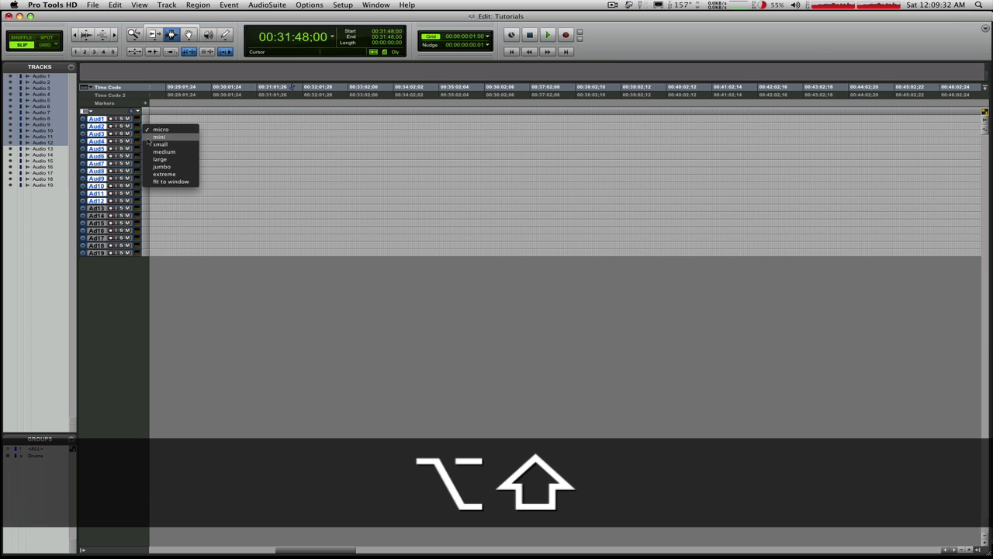
left_click(167, 144, "alt+shift")
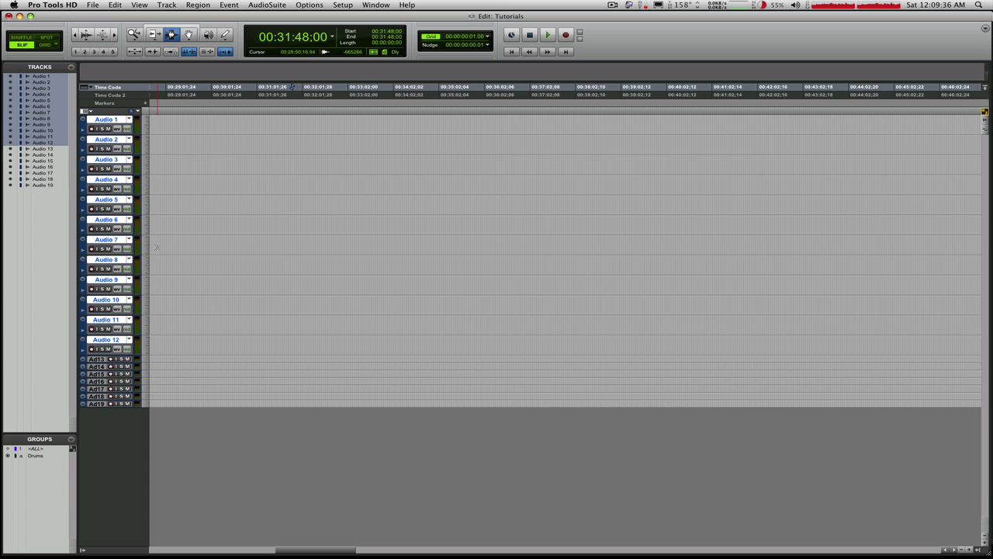
Turn the Drums group on again and set the height of all tracks to micro
left_click(44, 455)
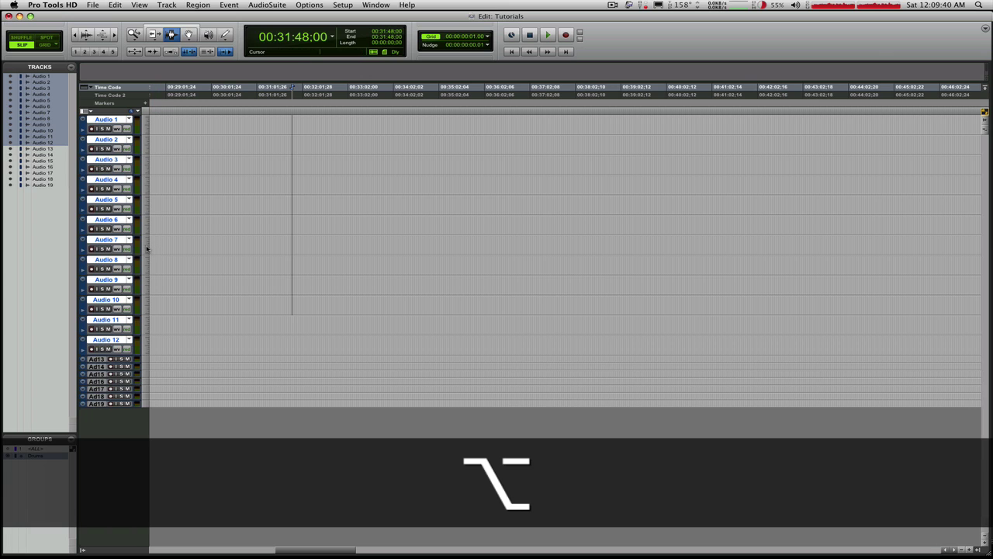
left_click(149, 248, "alt")
left_click(165, 236)
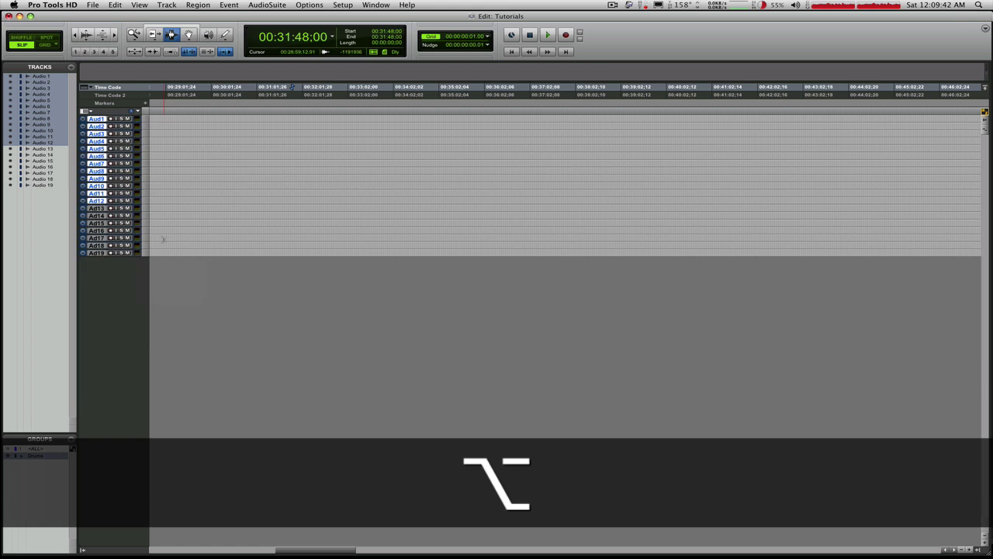
Set the Drums group's tracks to medium height, and override the group to set Audio 9, 10, 8 and 7 individually to micro
left_click(148, 174)
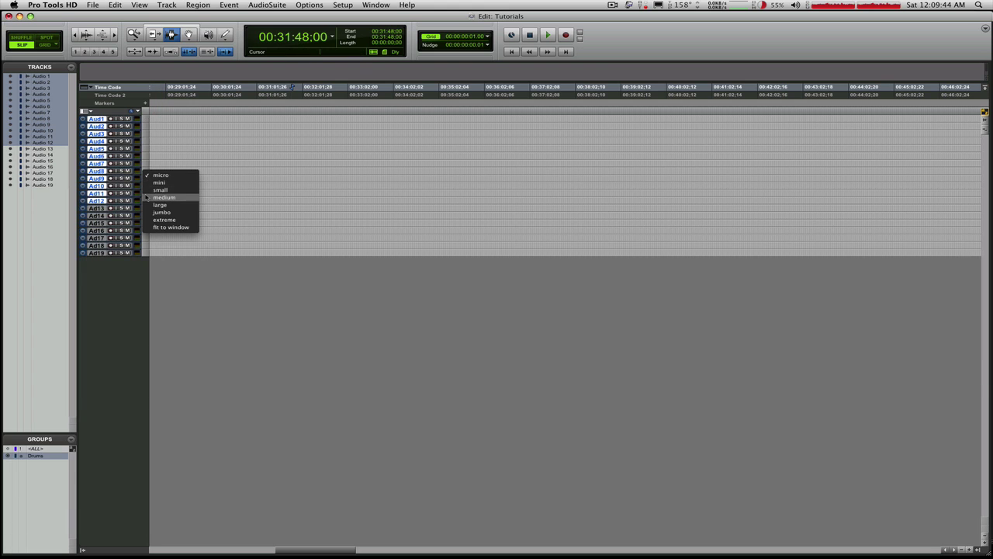
left_click(163, 197)
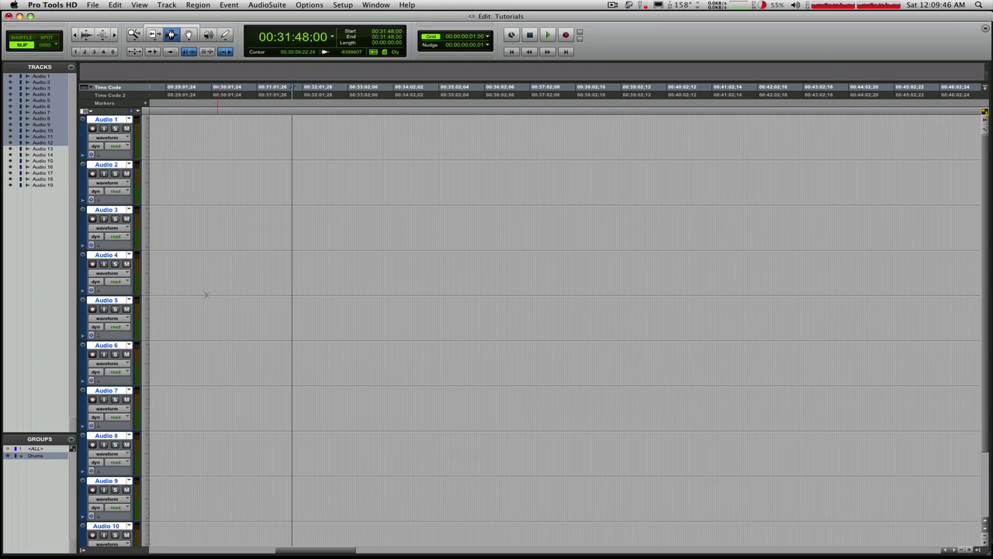
scroll(190, 330, "down", 3)
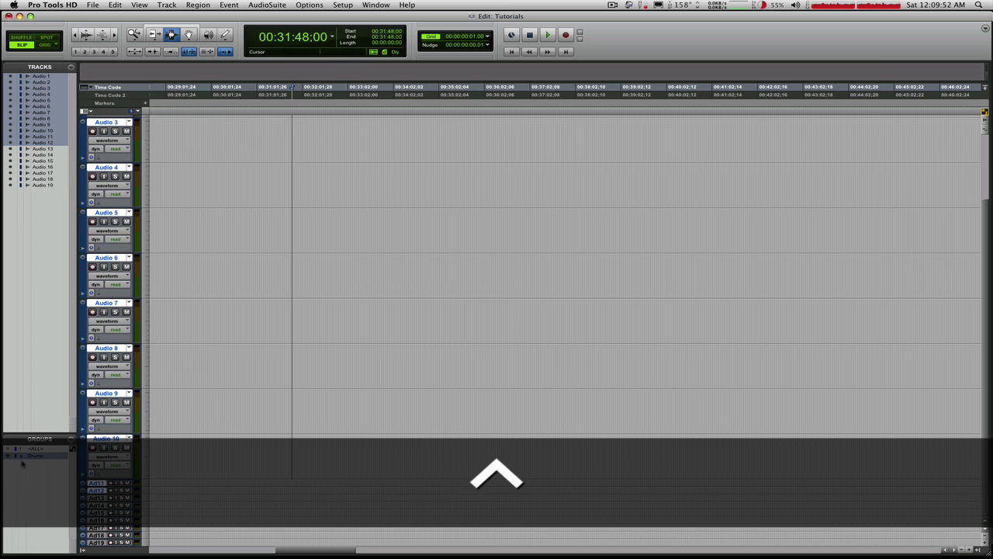
left_click(145, 417)
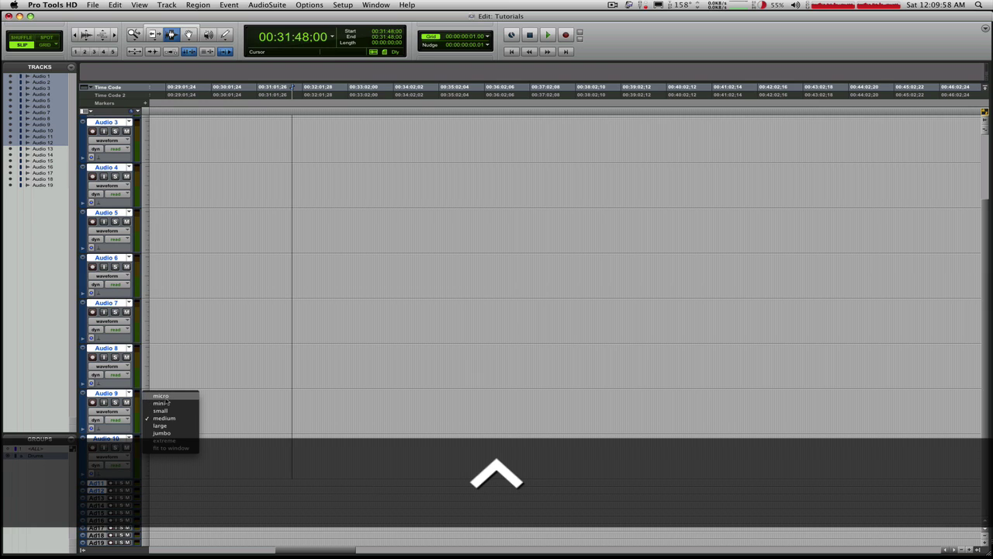
left_click(166, 403)
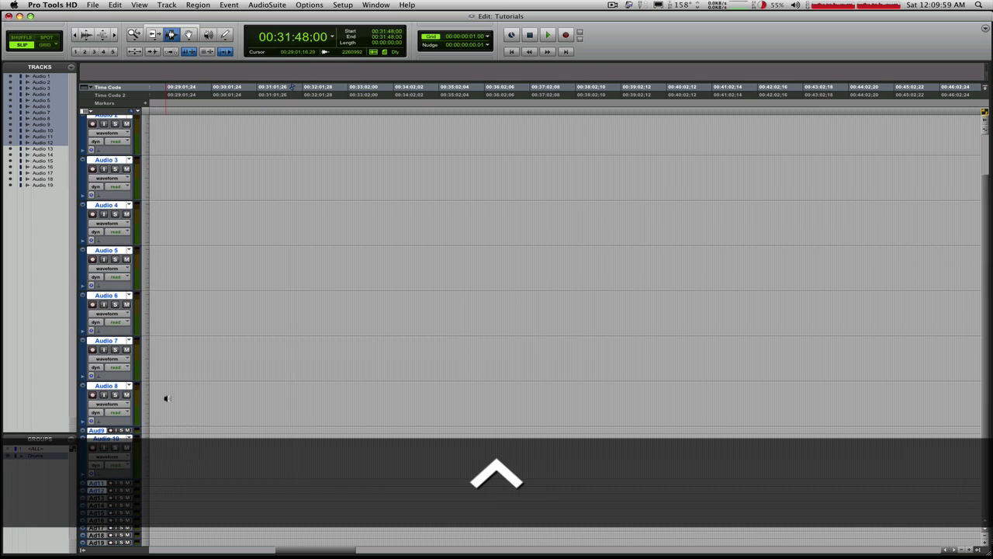
left_click(145, 465)
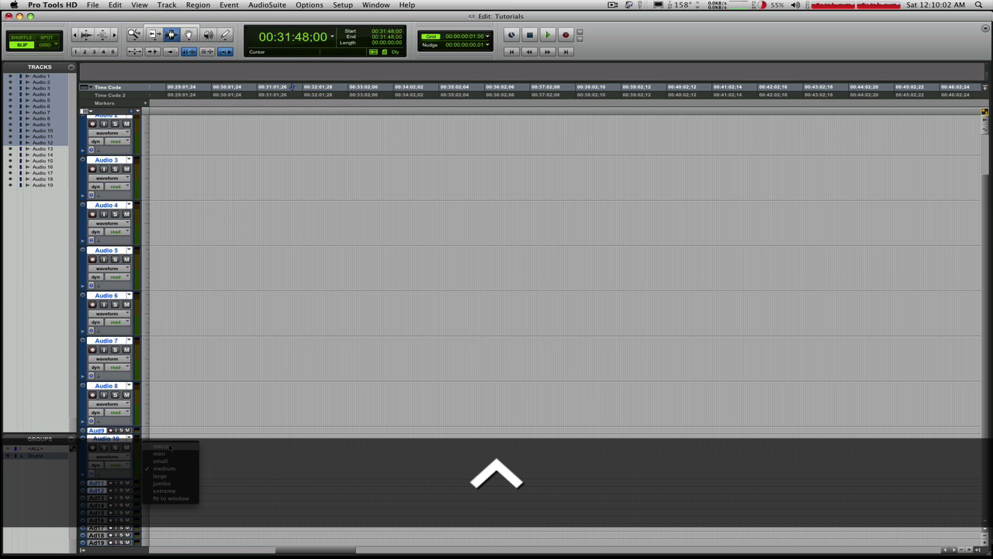
left_click(169, 448)
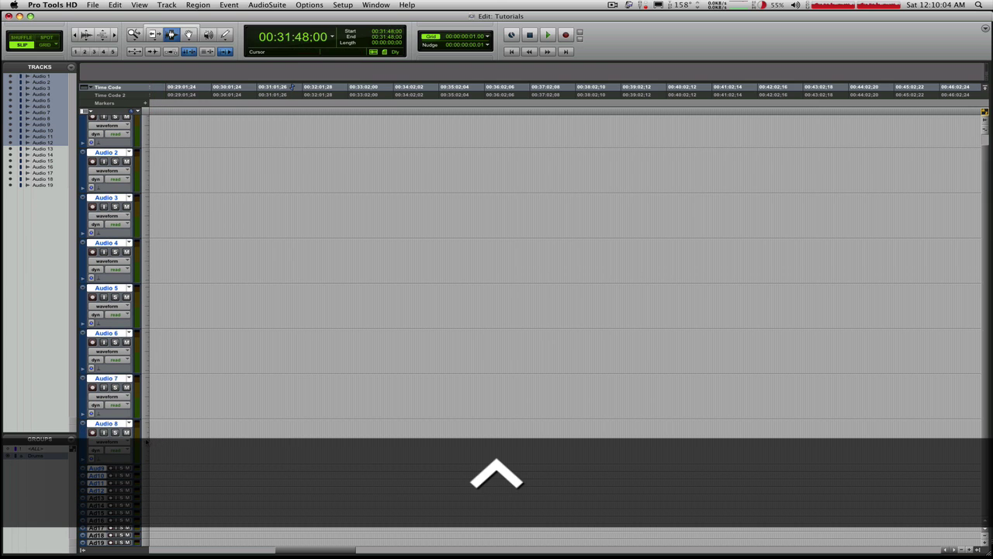
left_click(146, 441)
left_click(155, 423)
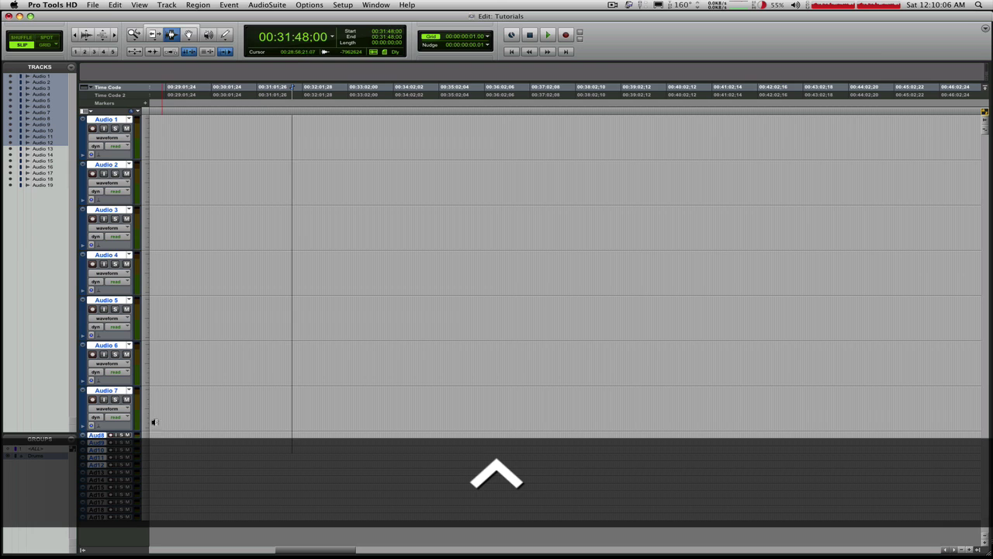
left_click(155, 421)
left_click(174, 406)
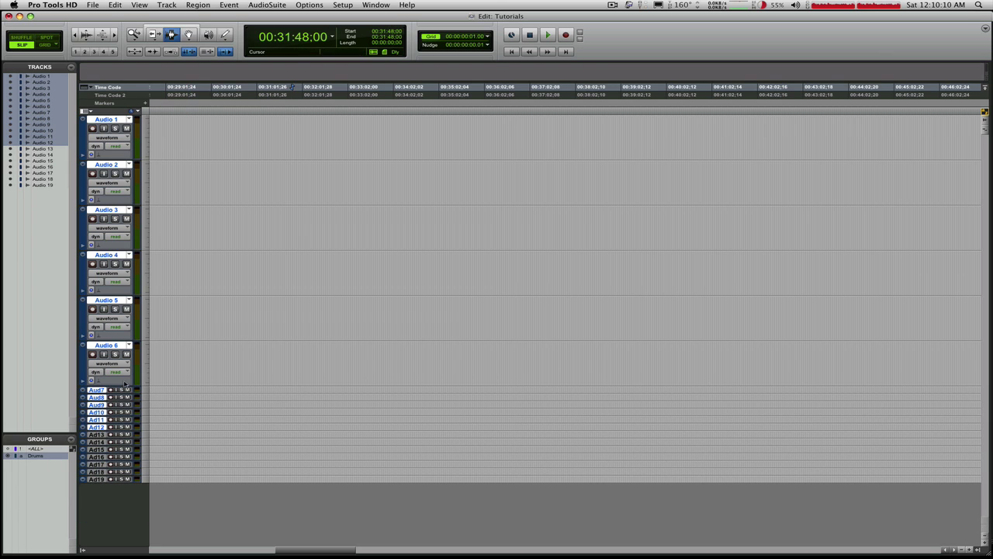
Set the Drums group's tracks to medium height again, and override the group to set Audio 5, 4, 3 and 2 individually to mini
left_click(147, 369)
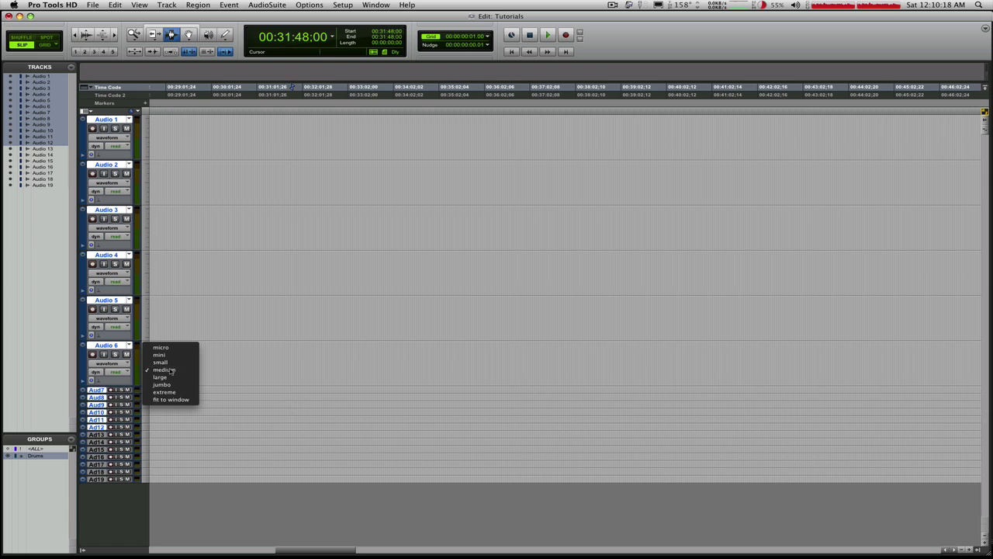
left_click(164, 370)
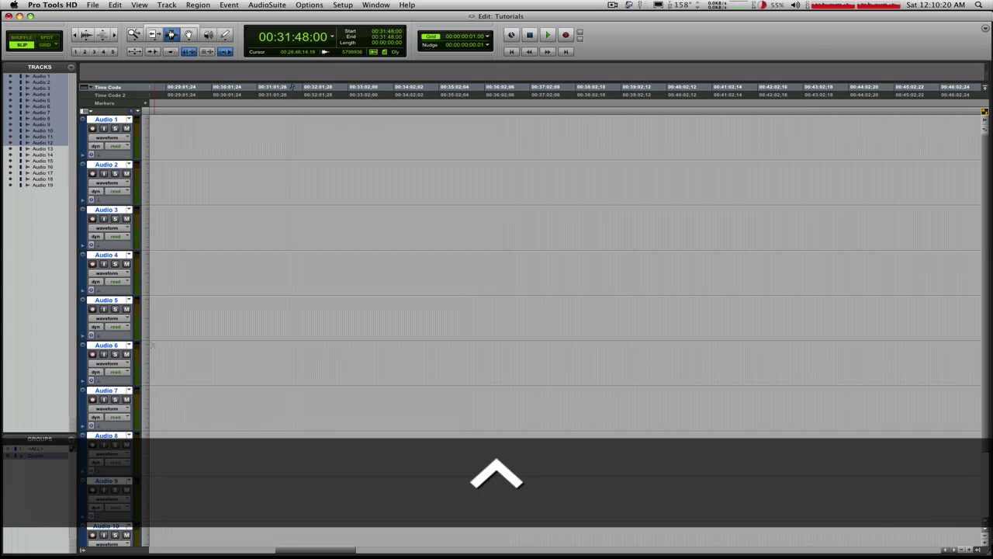
left_click(147, 333)
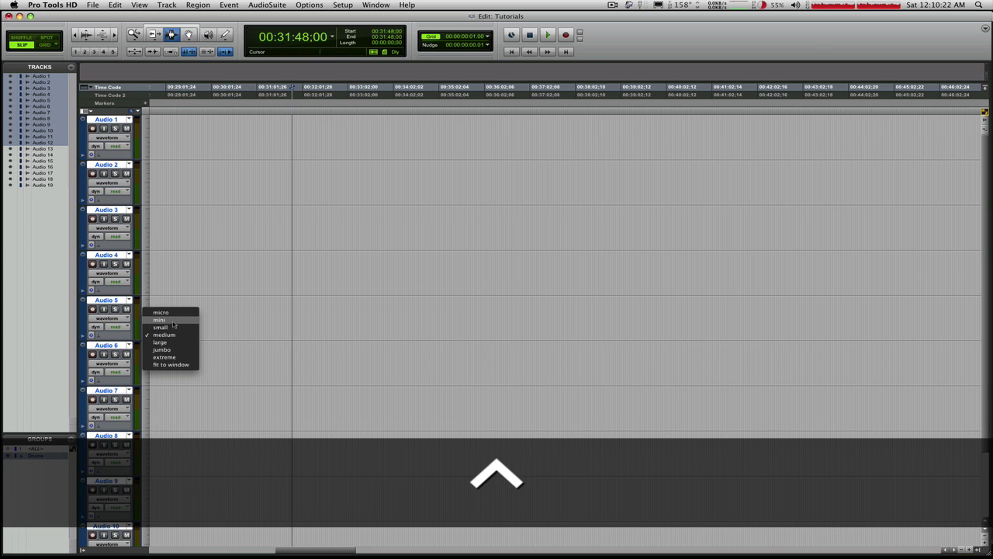
left_click(169, 323)
left_click(146, 294)
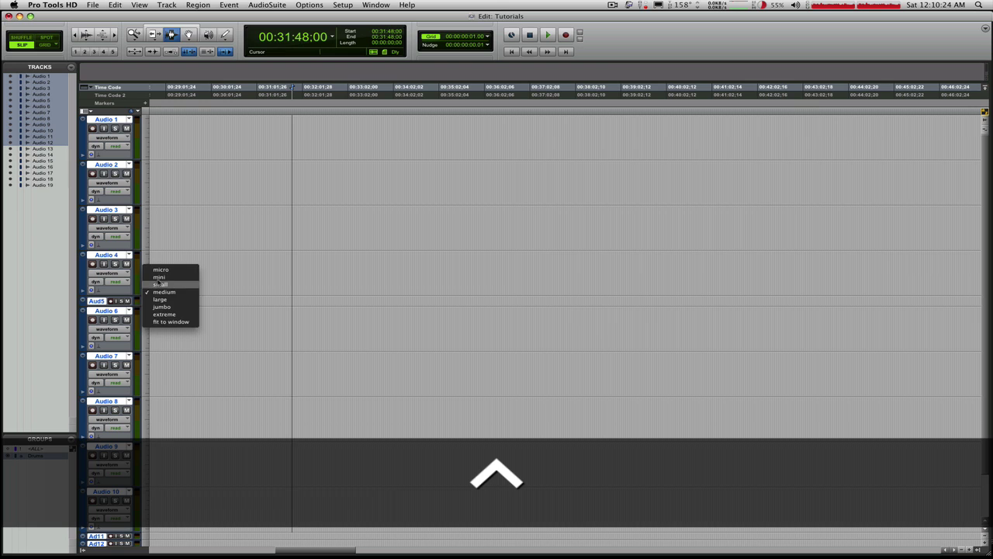
left_click(164, 282)
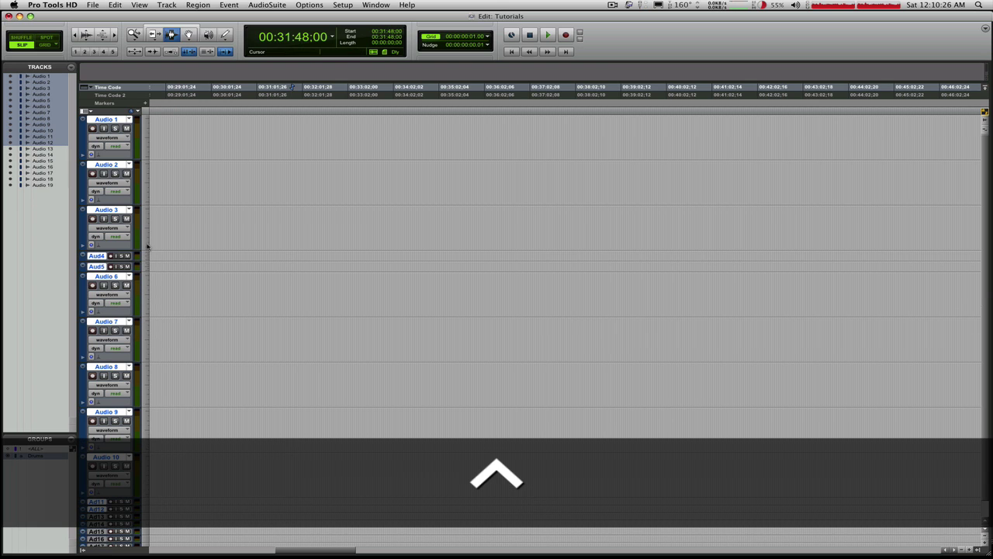
left_click(147, 248)
left_click(159, 234)
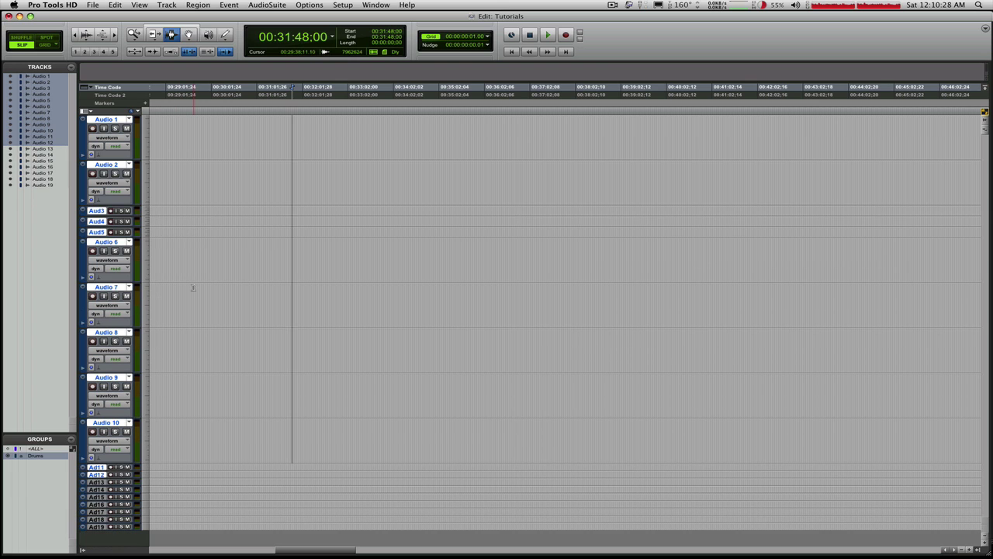
key("alt")
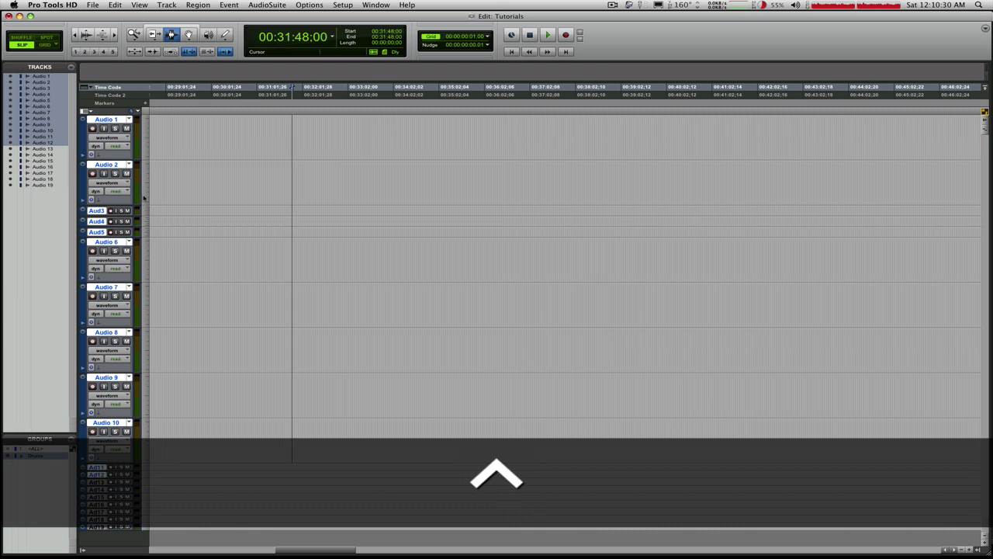
left_click(147, 198, "ctrl")
left_click(160, 185)
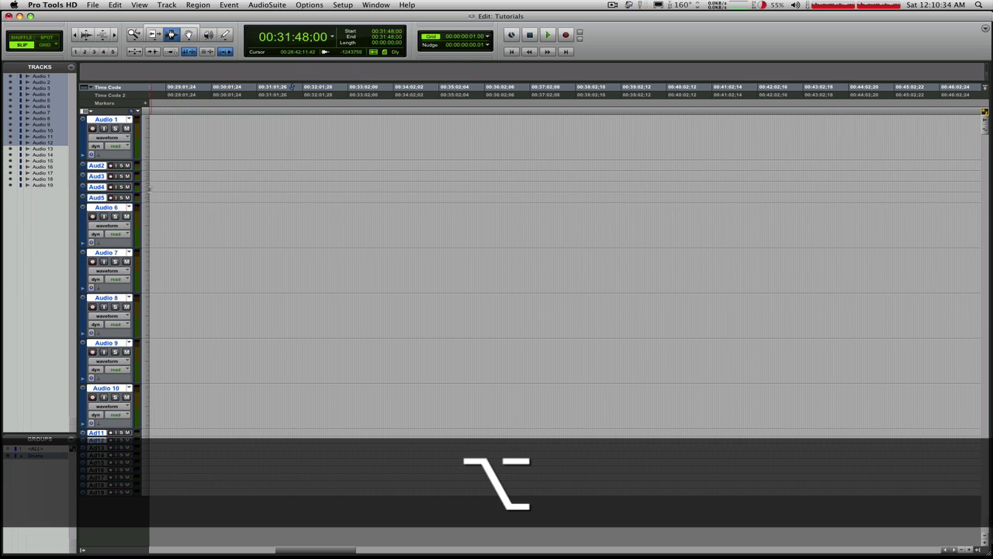
Set the height of all tracks, inside and outside the Drums group, to mini
left_click(146, 187, "alt")
left_click(160, 191)
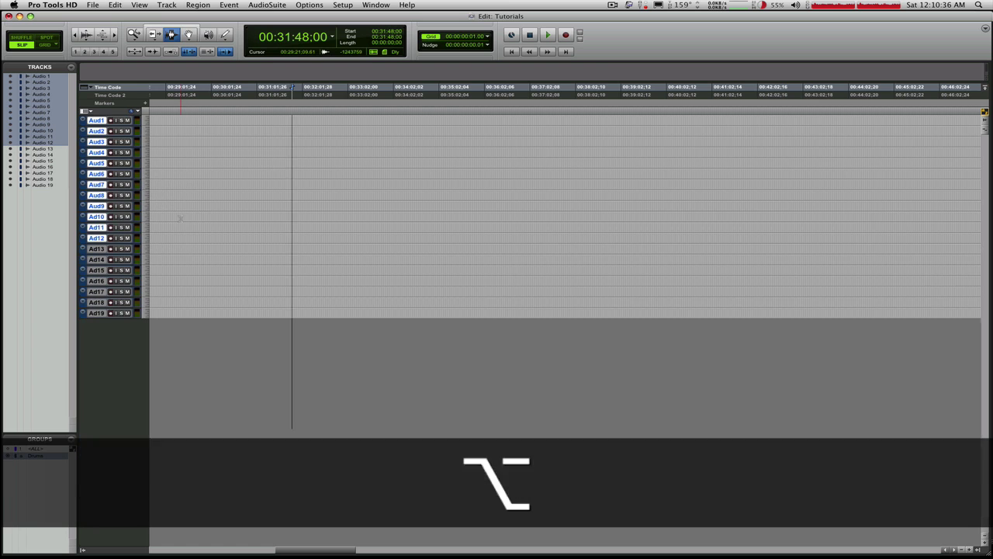
Switch to the Mix window and remove the EQ 31-Band insert from Audio 7
key("super+equal")
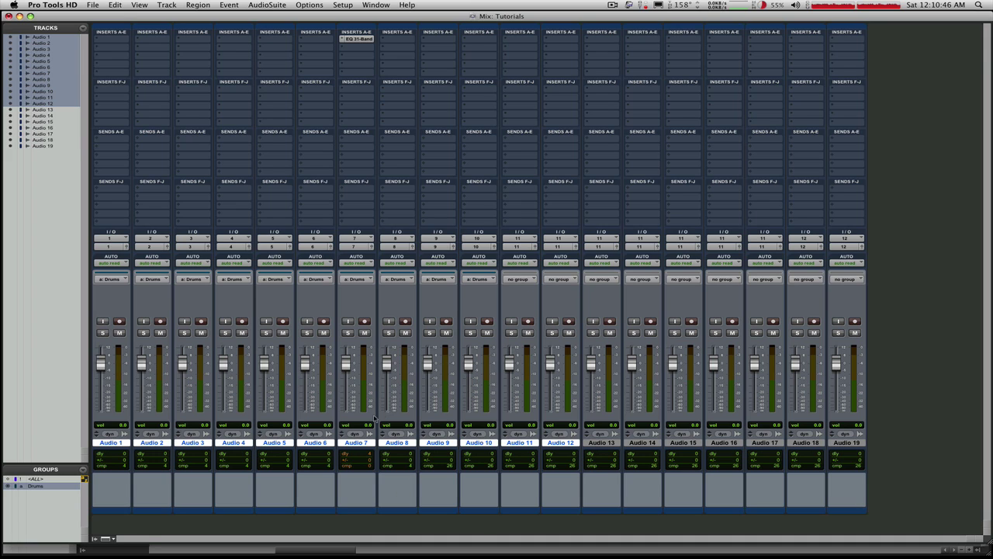
left_click(342, 39)
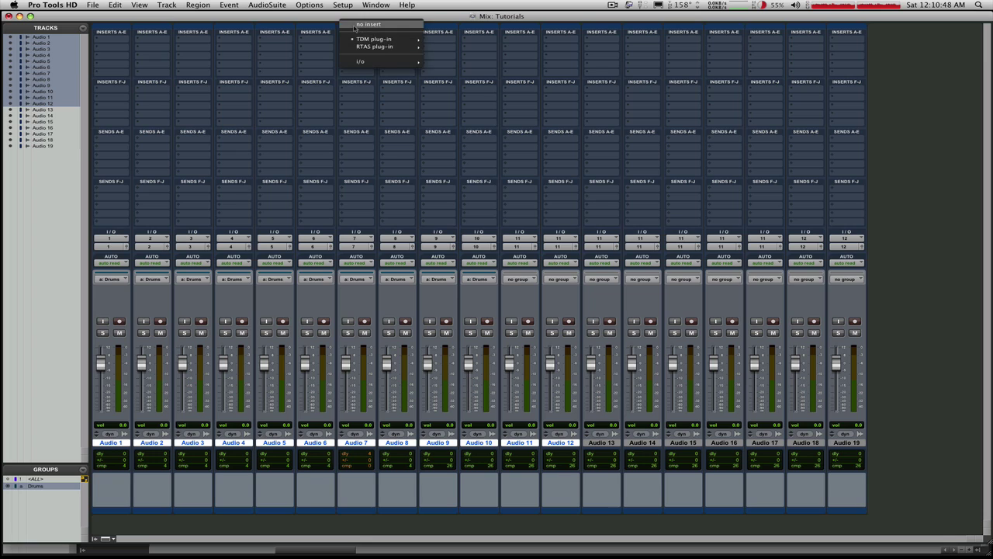
left_click(357, 30)
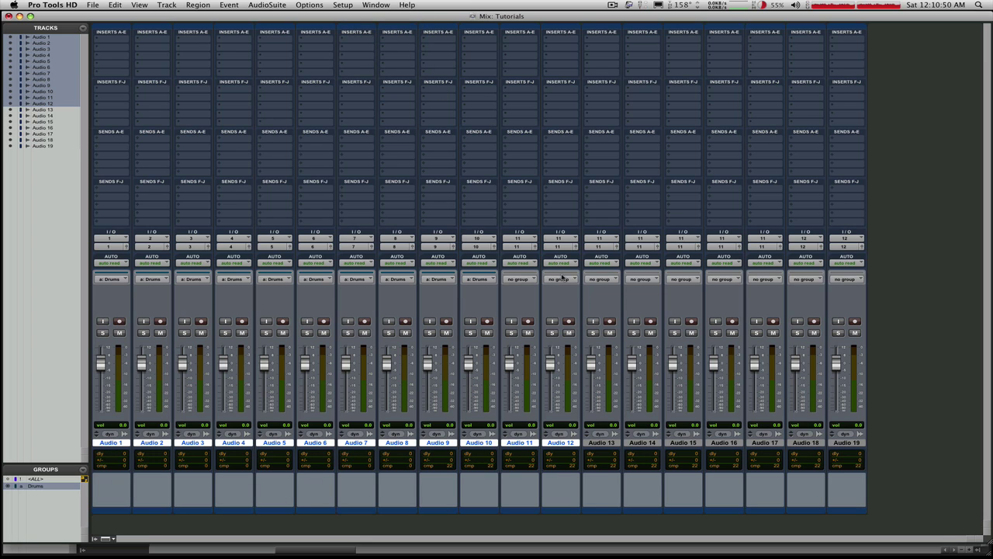